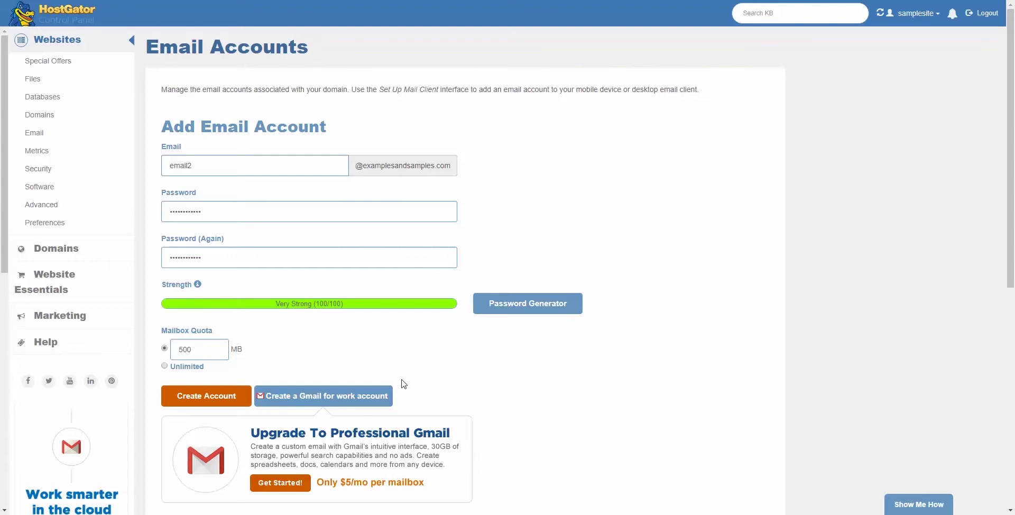
Step: Create the second mailbox on examplesandsamples.com, keeping the 500 MB quota
{"action": "left_click", "coordinate": [204, 352]}
{"action": "left_click", "coordinate": [206, 402]}
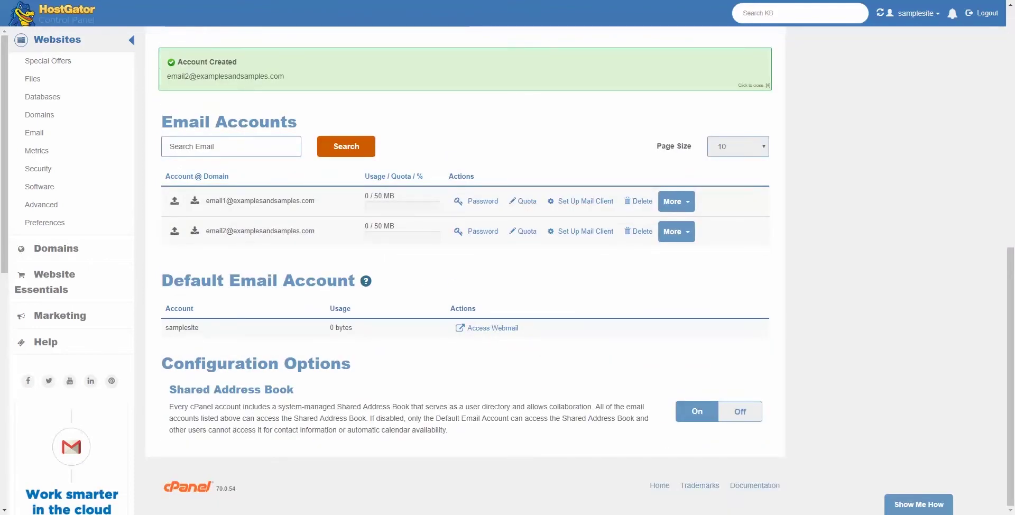
{"action": "scroll", "coordinate": [444, 191], "scroll_direction": "up", "scroll_amount": 7}
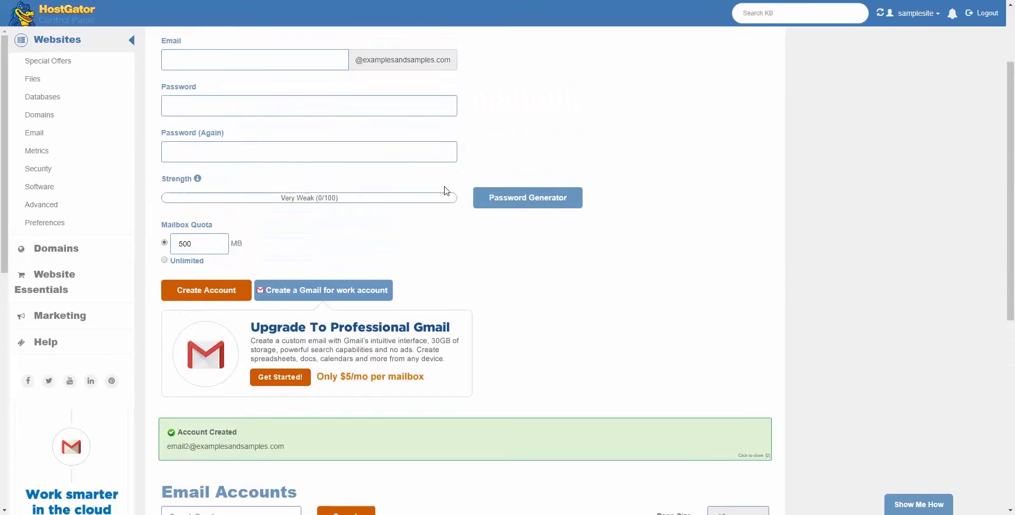
{"action": "scroll", "coordinate": [445, 190], "scroll_direction": "up", "scroll_amount": 2}
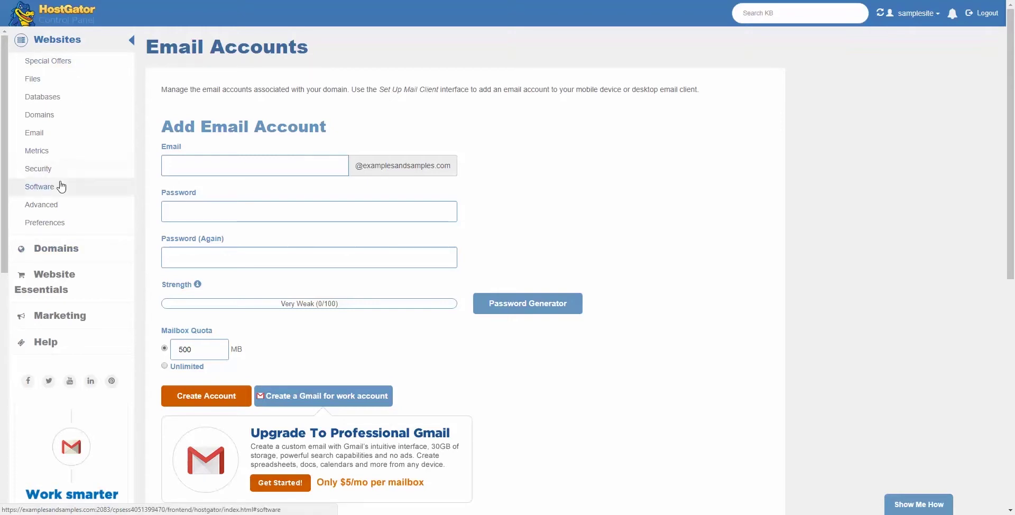
Step: Search 'wordpre', start a new WordPress site, and choose examplesandsamples.com as its domain
{"action": "left_click", "coordinate": [39, 186]}
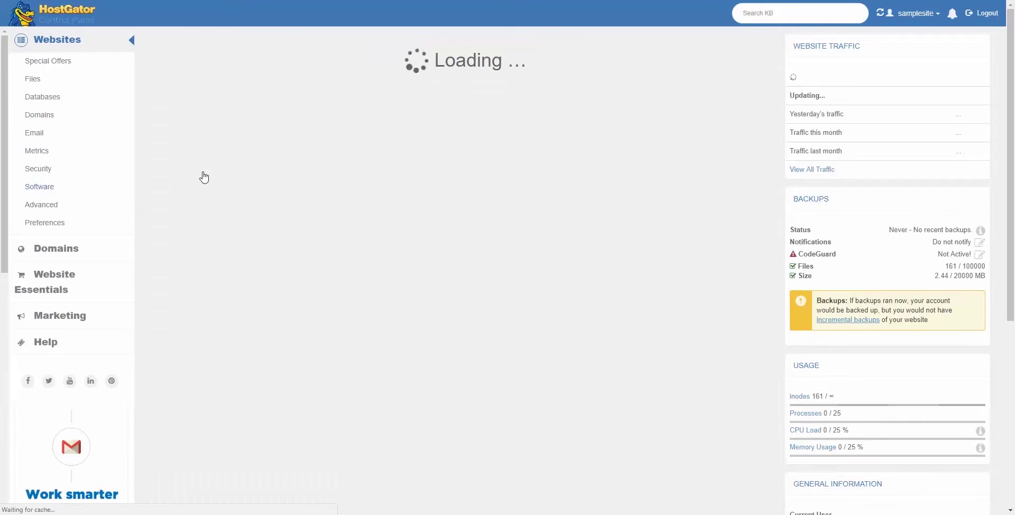
{"action": "type", "text": "w"}
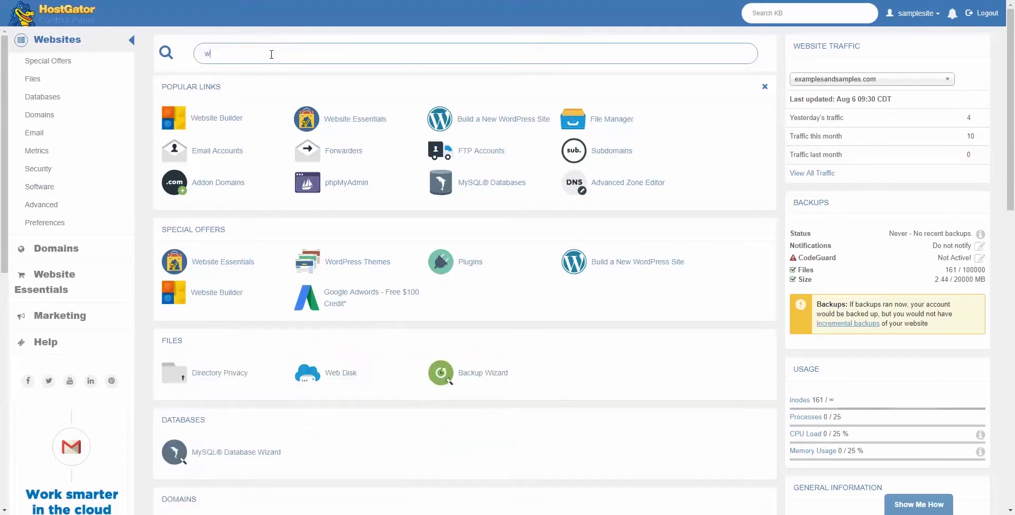
{"action": "type", "text": "ord"}
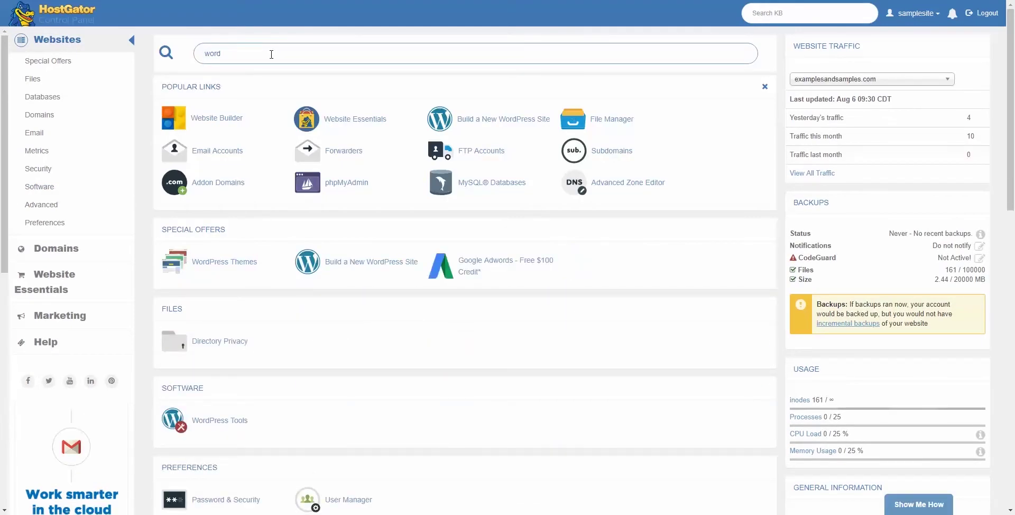
{"action": "type", "text": "press"}
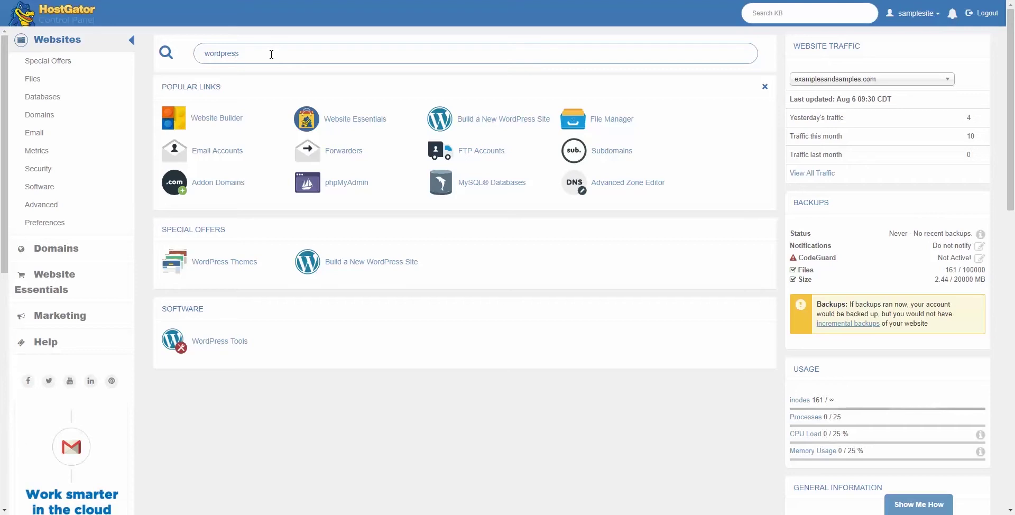
{"action": "left_click", "coordinate": [485, 124]}
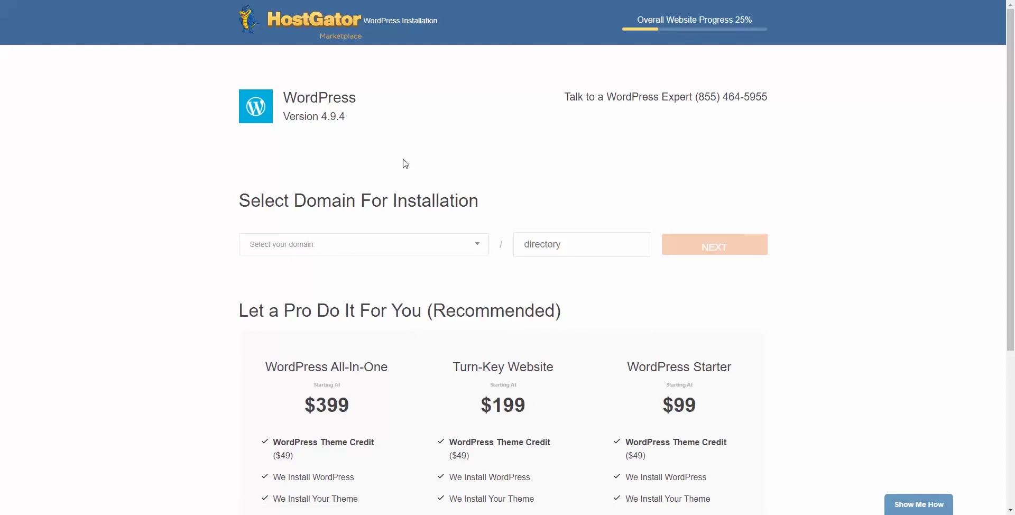
{"action": "left_click", "coordinate": [354, 248]}
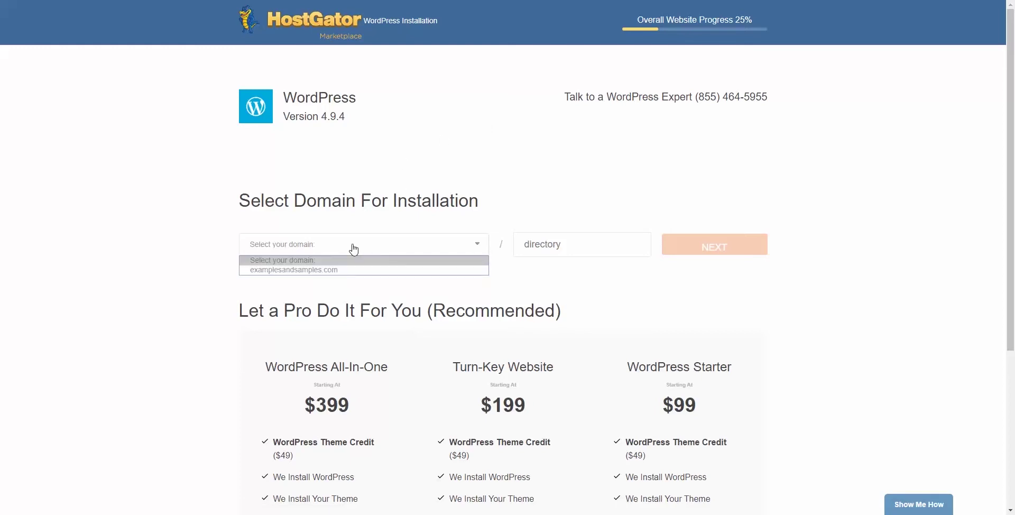
{"action": "left_click", "coordinate": [323, 271]}
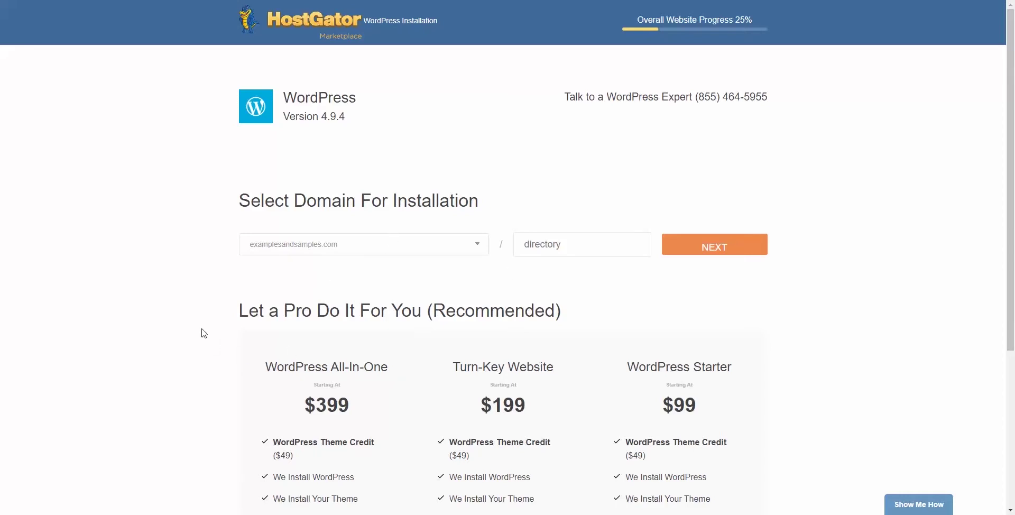
{"action": "scroll", "coordinate": [201, 333], "scroll_direction": "down", "scroll_amount": 4}
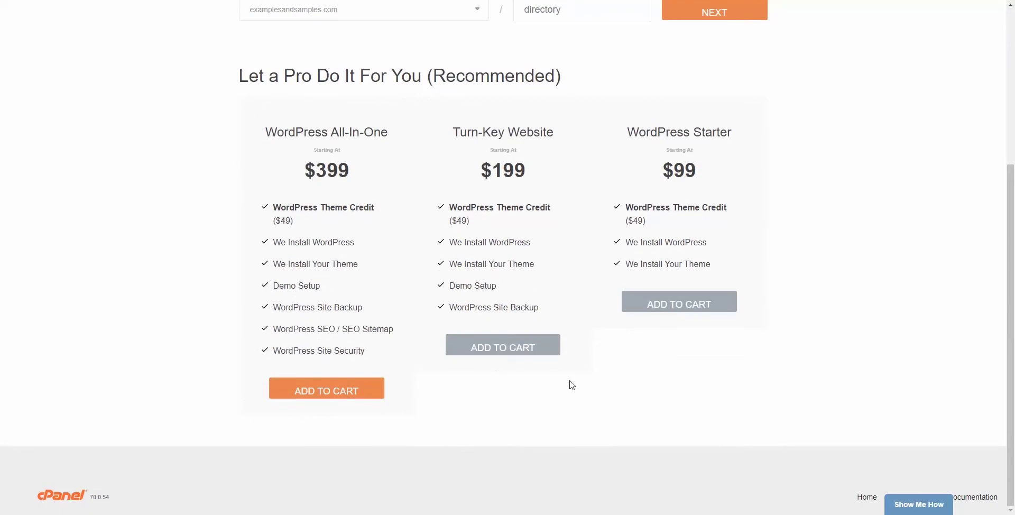
{"action": "scroll", "coordinate": [571, 382], "scroll_direction": "up", "scroll_amount": 4}
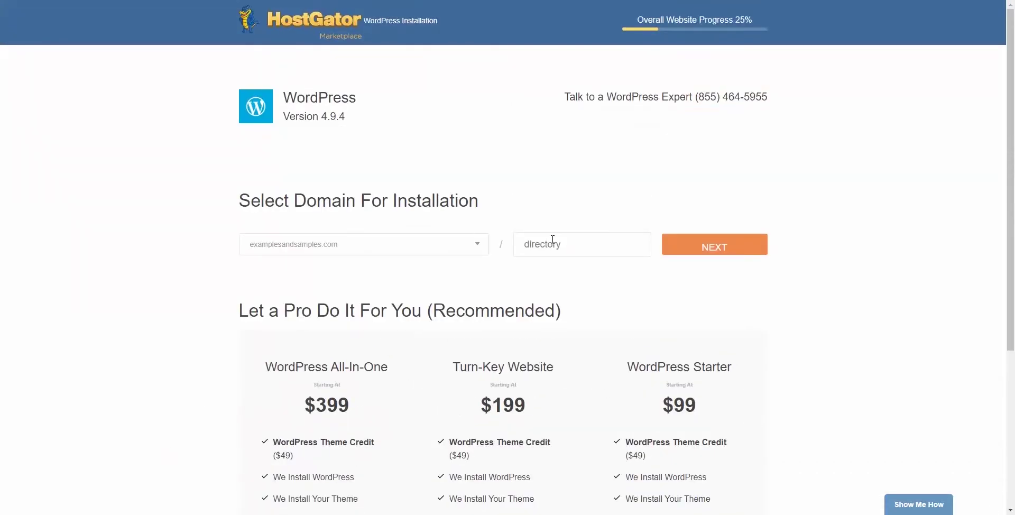
Step: Enter blog title 'Examples and Samples', admin user 'admin', names and admin e-mail, then accept the terms
{"action": "left_click", "coordinate": [709, 251]}
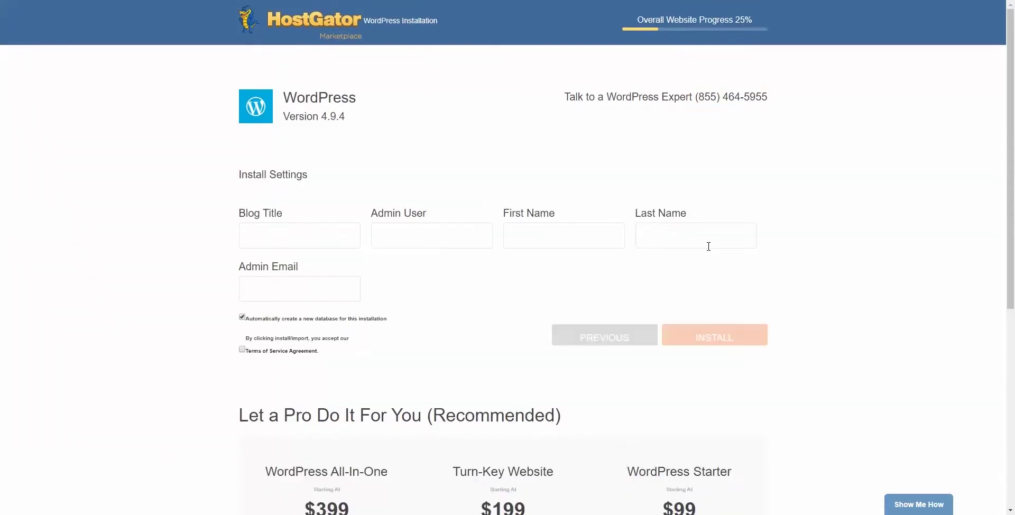
{"action": "left_click", "coordinate": [321, 234]}
{"action": "type", "text": "Examples and Samples"}
{"action": "key", "text": "Tab"}
{"action": "type", "text": "a"}
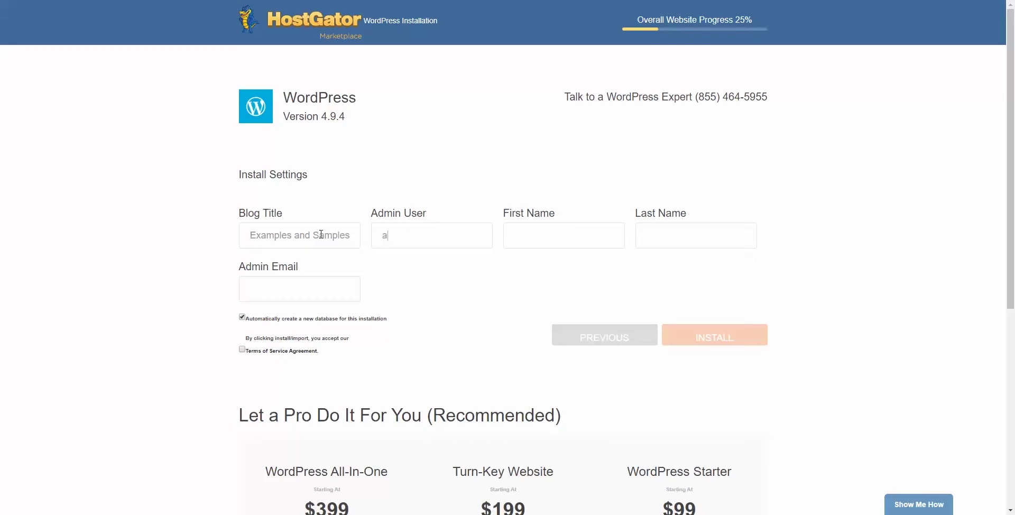
{"action": "type", "text": "dmin"}
{"action": "type", "text": "Adm"}
{"action": "type", "text": "Us"}
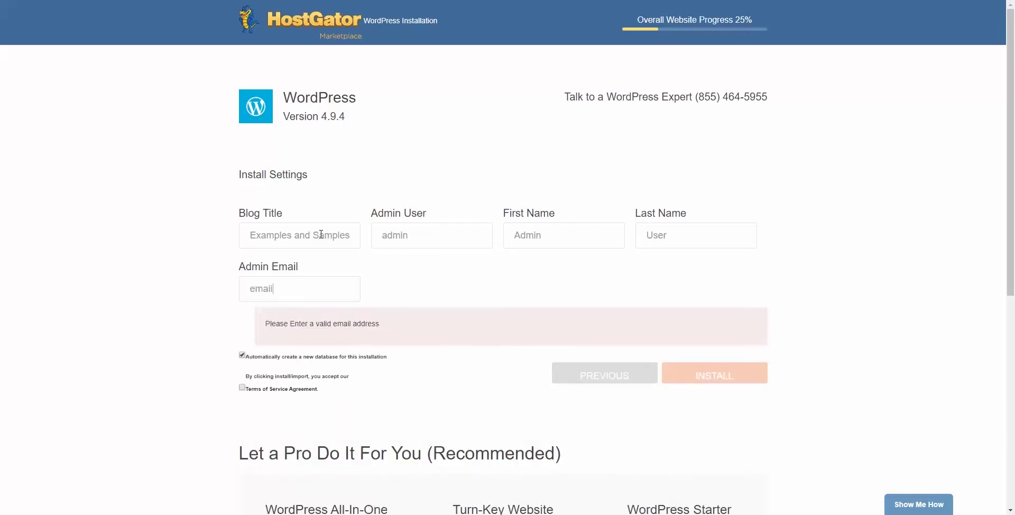
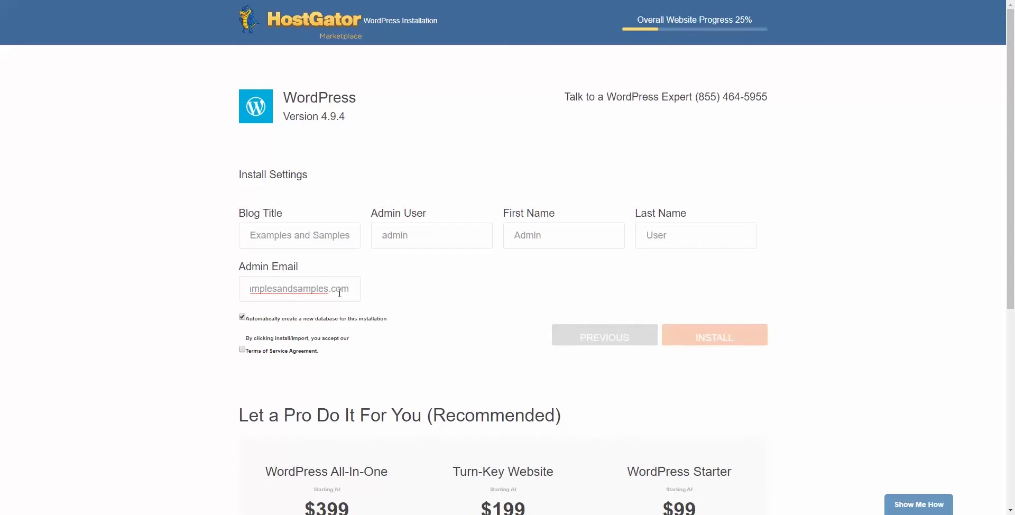
{"action": "key", "text": "Home"}
{"action": "left_click", "coordinate": [242, 350]}
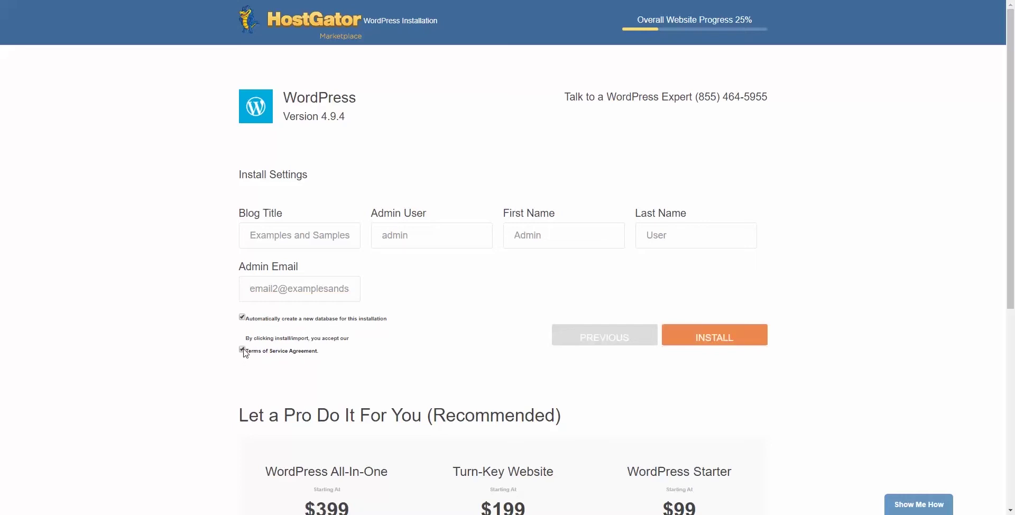
Step: Install WordPress, copy the generated login credentials, and go to the new site's login page
{"action": "left_click", "coordinate": [708, 338]}
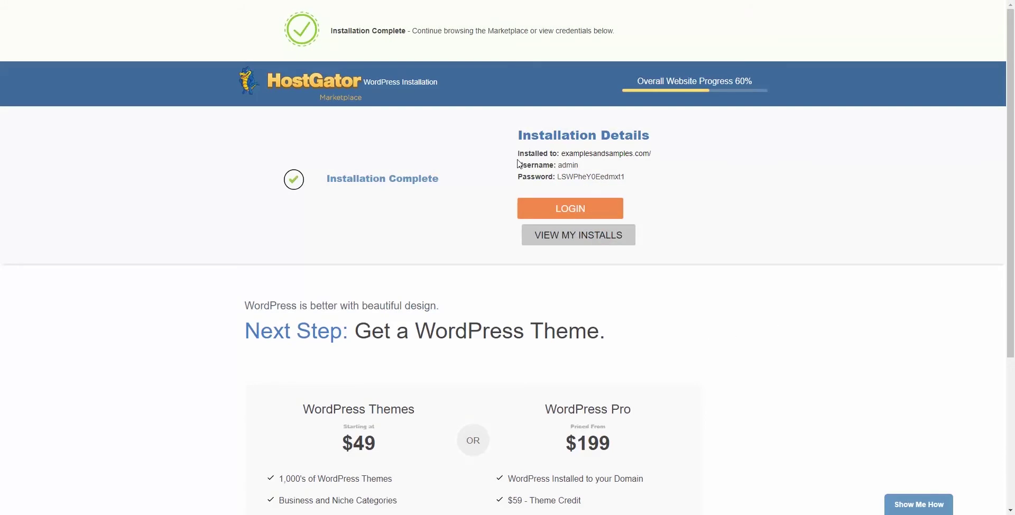
{"action": "left_click_drag", "start_coordinate": [521, 153], "coordinate": [632, 179]}
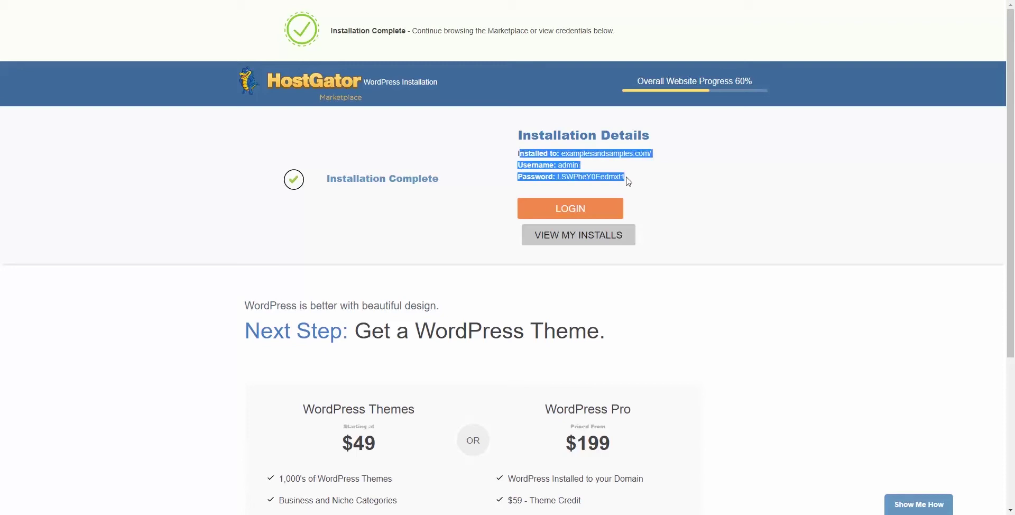
{"action": "right_click", "coordinate": [536, 157]}
{"action": "left_click", "coordinate": [552, 161]}
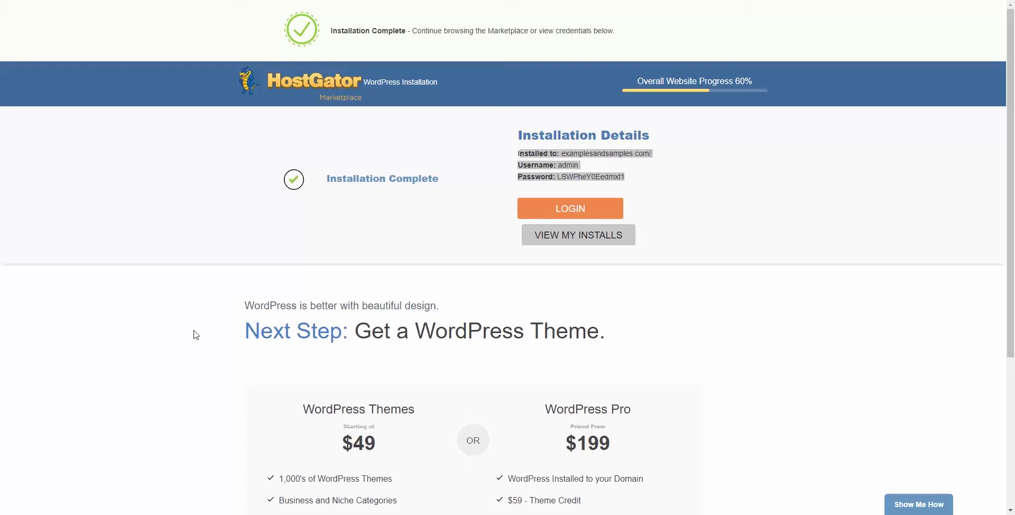
{"action": "left_click", "coordinate": [646, 189]}
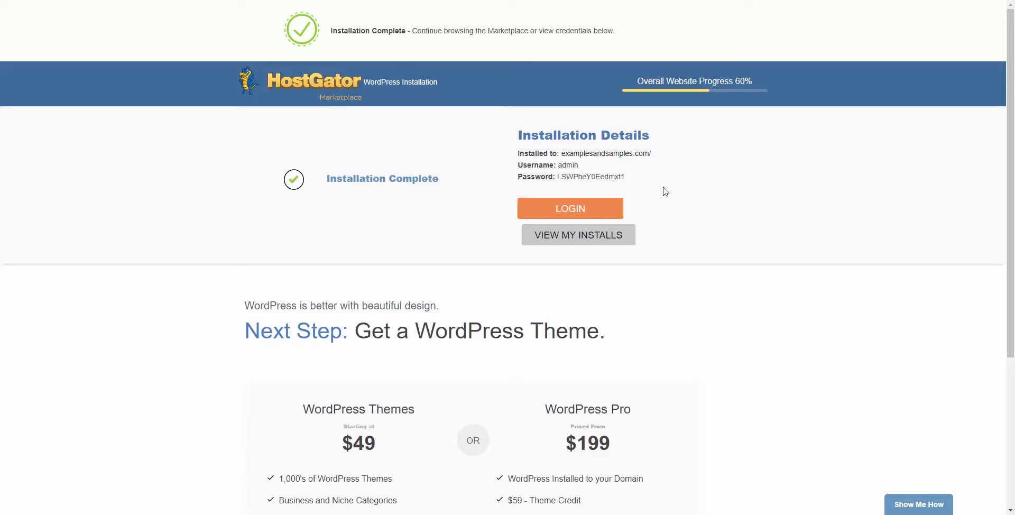
{"action": "left_click", "coordinate": [566, 212]}
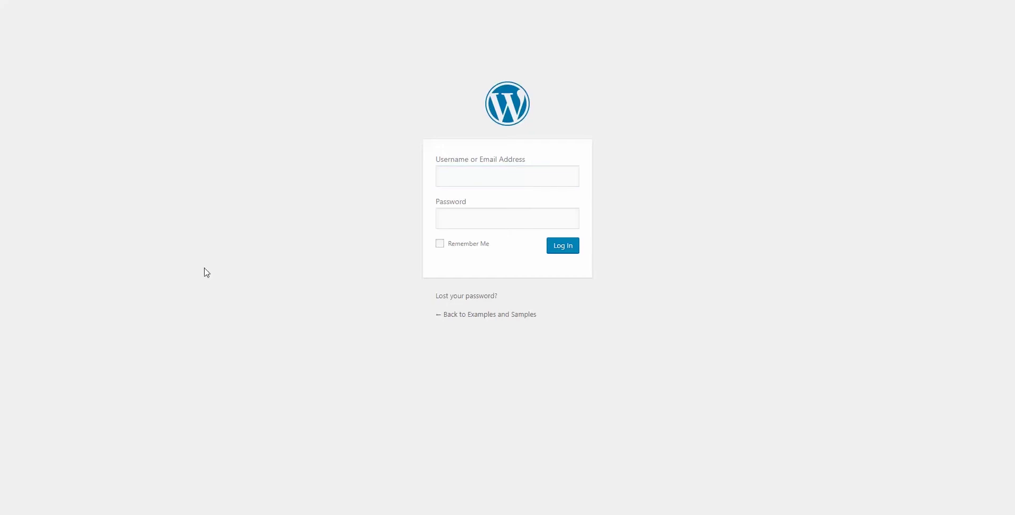
Step: Sign in as admin using the copied password
{"action": "left_click", "coordinate": [526, 219]}
{"action": "key", "text": "ctrl+v"}
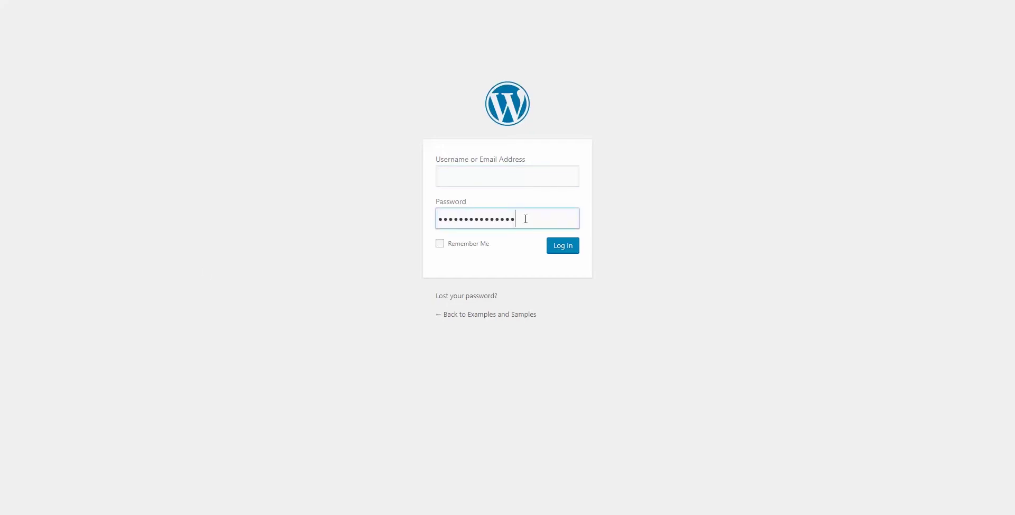
{"action": "left_click", "coordinate": [464, 170]}
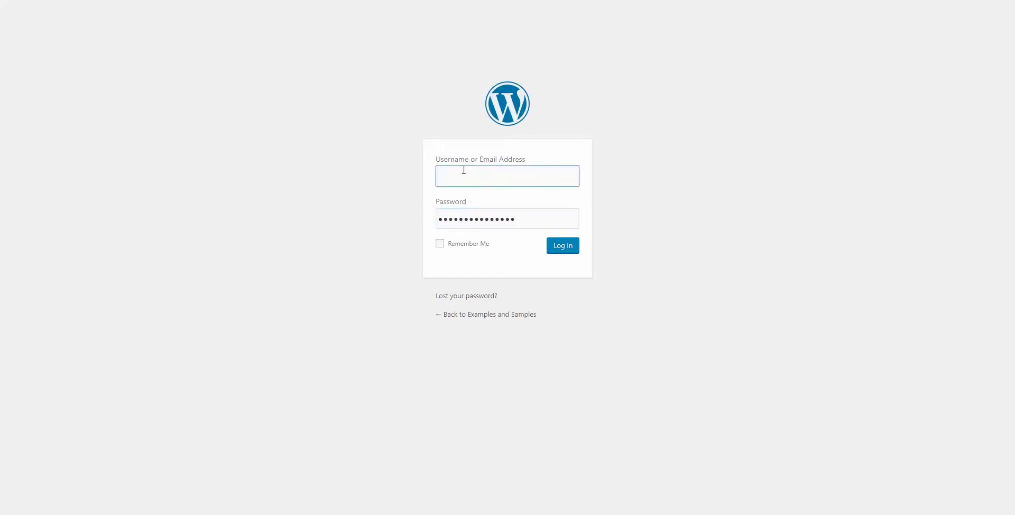
{"action": "type", "text": "admin"}
{"action": "left_click", "coordinate": [566, 252]}
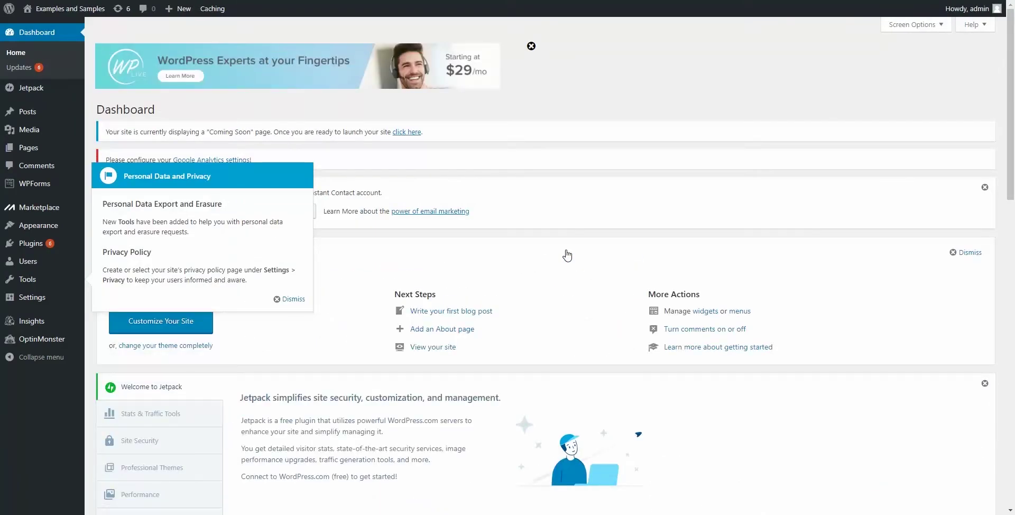
Step: Dismiss the privacy notice and update all six outdated plugins from Dashboard > Updates
{"action": "left_click", "coordinate": [292, 299]}
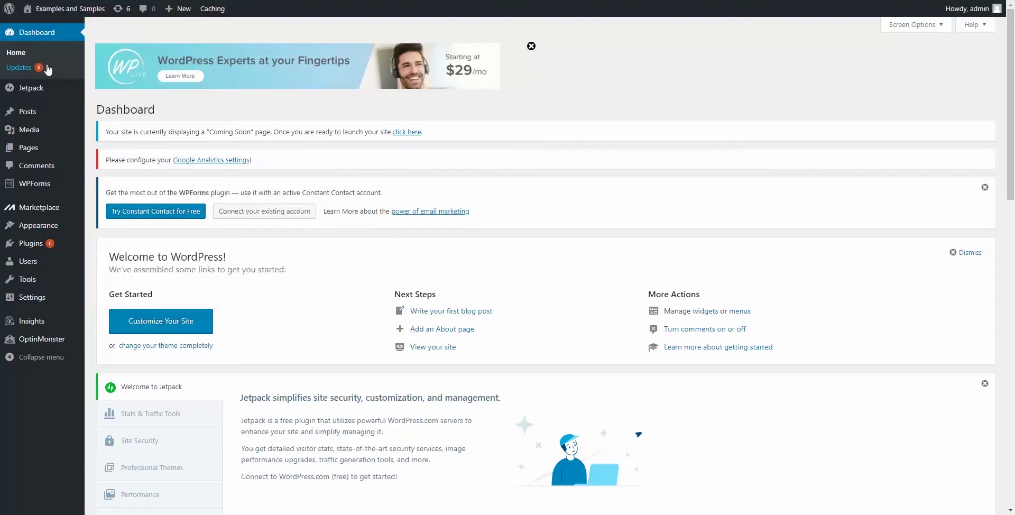
{"action": "mouse_move", "coordinate": [51, 255]}
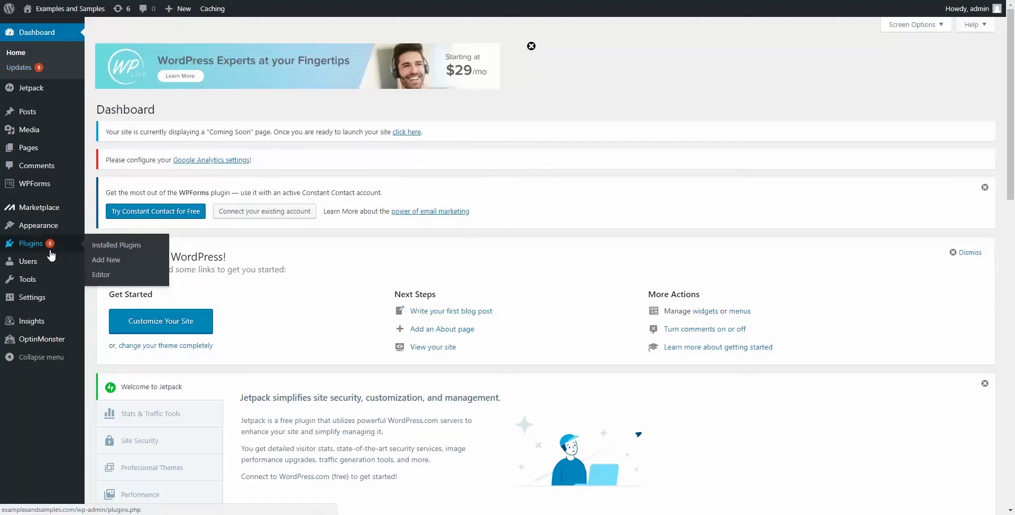
{"action": "left_click", "coordinate": [25, 75]}
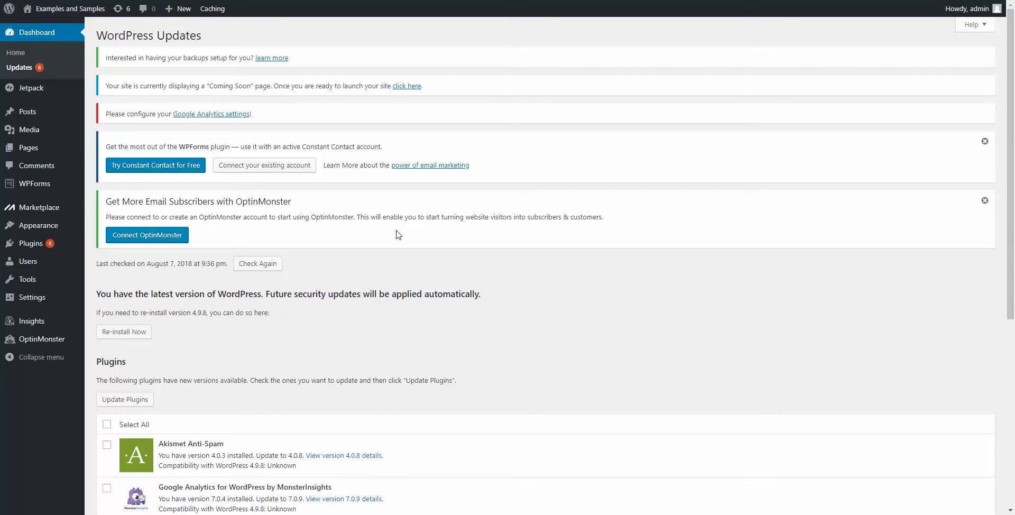
{"action": "scroll", "coordinate": [399, 234], "scroll_direction": "down", "scroll_amount": 3}
{"action": "scroll", "coordinate": [411, 238], "scroll_direction": "down", "scroll_amount": 1}
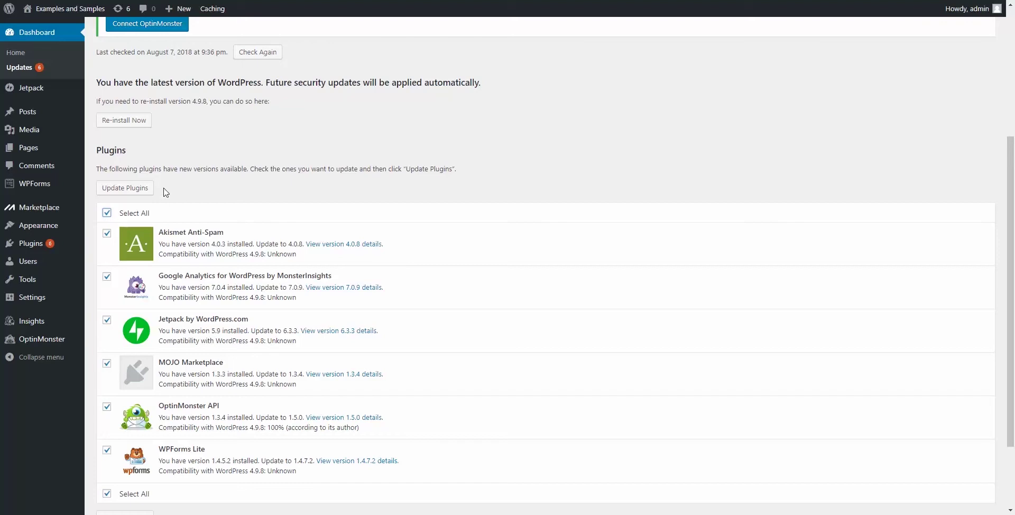
{"action": "left_click", "coordinate": [112, 189]}
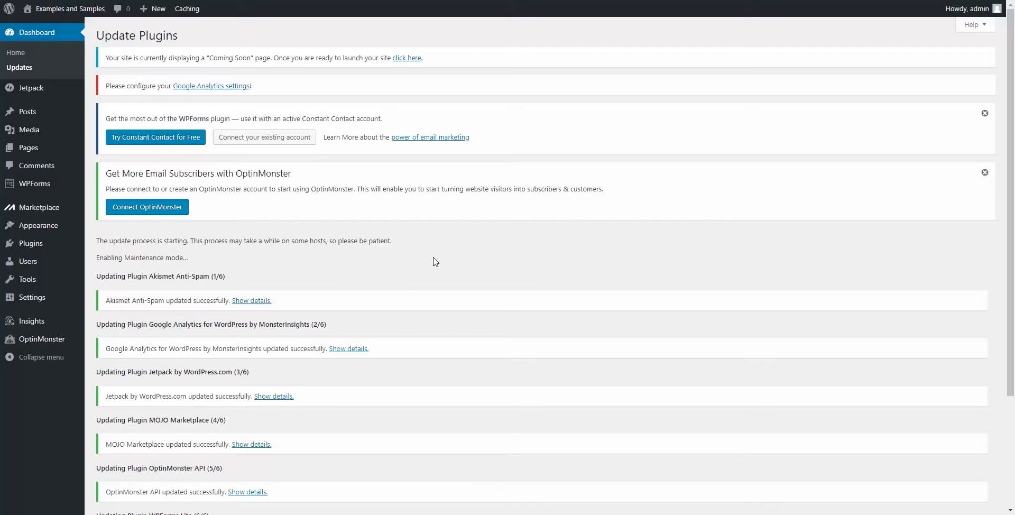
{"action": "left_click", "coordinate": [28, 53]}
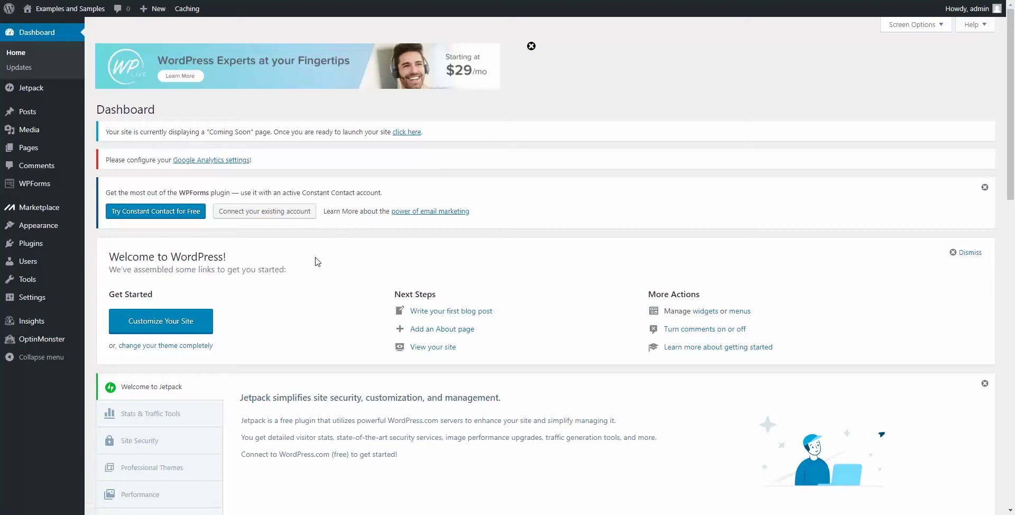
Step: In General Settings, change the tagline to 'Just Another Example Tagline'
{"action": "scroll", "coordinate": [317, 257], "scroll_direction": "down", "scroll_amount": 3}
{"action": "scroll", "coordinate": [317, 256], "scroll_direction": "down", "scroll_amount": 2}
{"action": "scroll", "coordinate": [329, 256], "scroll_direction": "up", "scroll_amount": 5}
{"action": "mouse_move", "coordinate": [79, 297]}
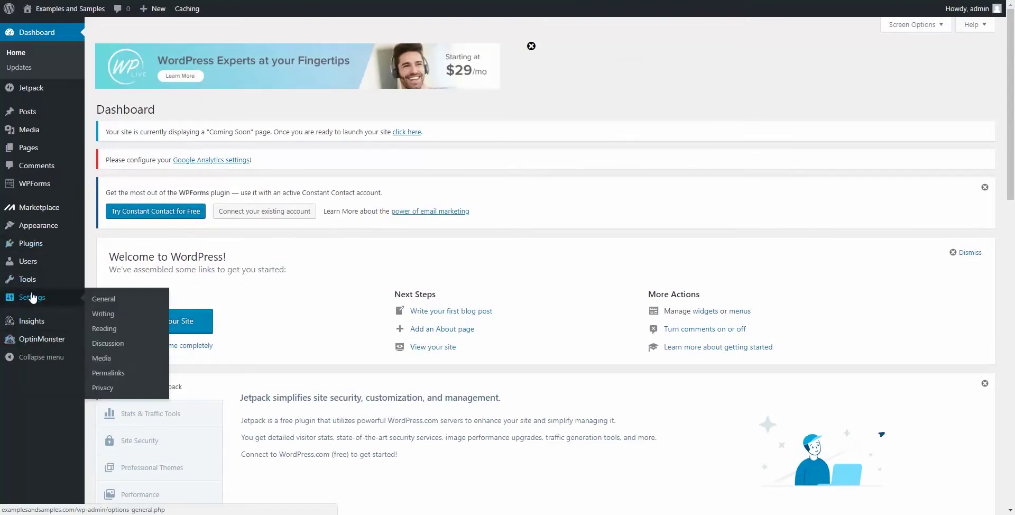
{"action": "left_click", "coordinate": [105, 300]}
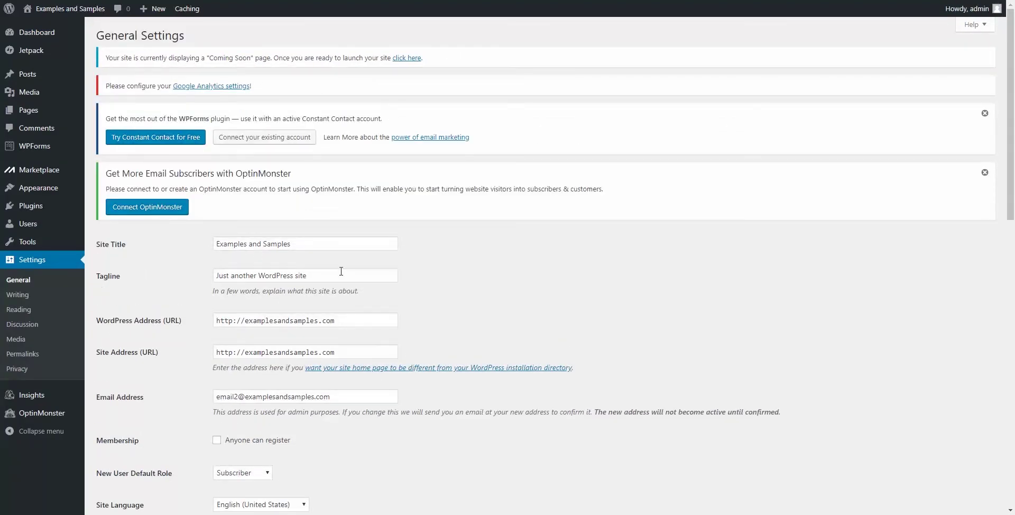
{"action": "left_click", "coordinate": [323, 277]}
{"action": "left_click_drag", "start_coordinate": [323, 277], "coordinate": [154, 279]}
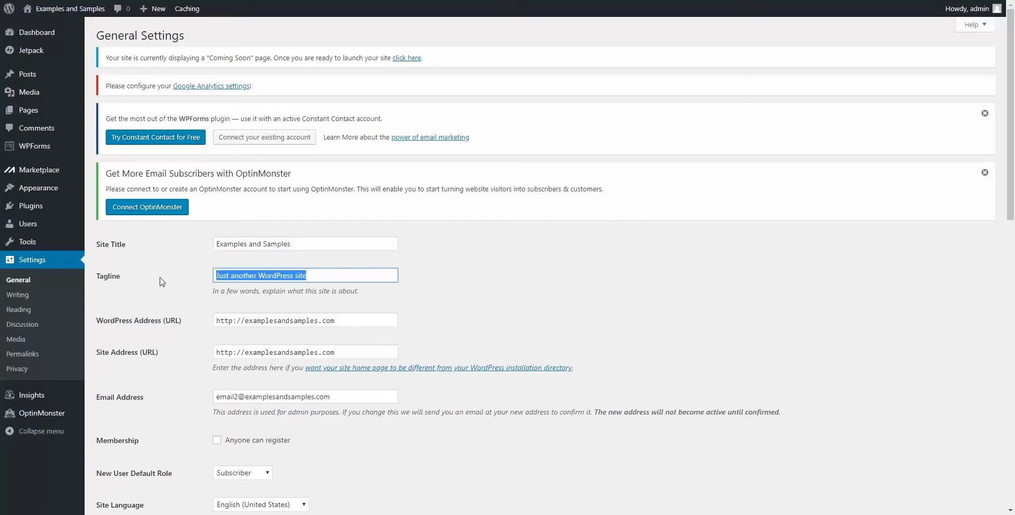
{"action": "key", "text": "BackSpace"}
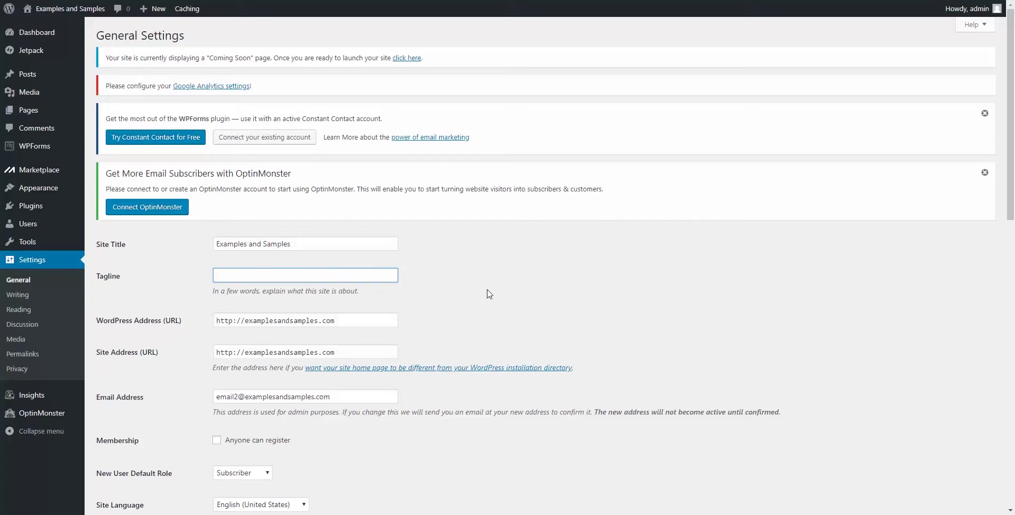
{"action": "scroll", "coordinate": [490, 293], "scroll_direction": "down", "scroll_amount": 1}
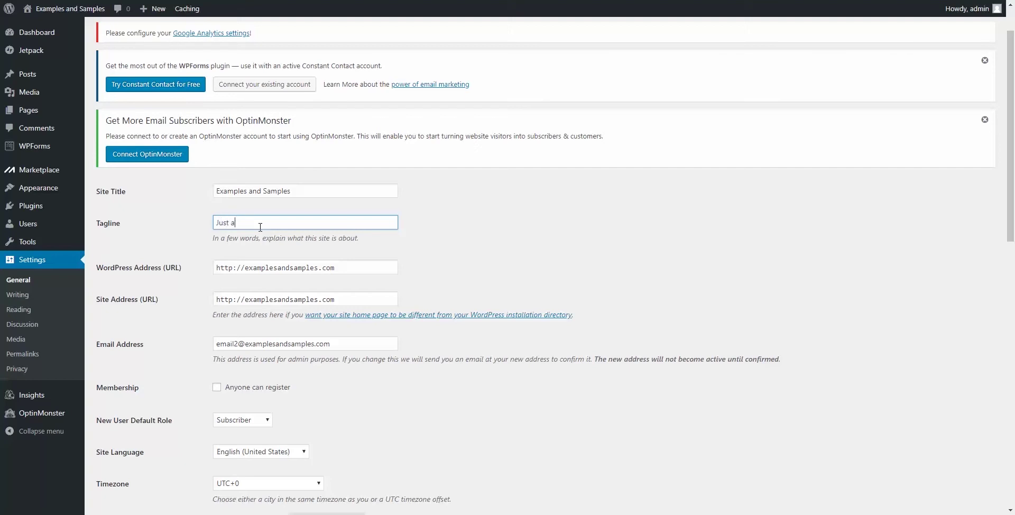
{"action": "type", "text": "her Example Tagl"}
{"action": "key", "text": "Delete"}
{"action": "type", "text": "A"}
{"action": "left_click", "coordinate": [426, 243]}
Step: Keep Subscriber as the new-user default role and set Cache Level to Off (Level 0)
{"action": "scroll", "coordinate": [195, 289], "scroll_direction": "down", "scroll_amount": 2}
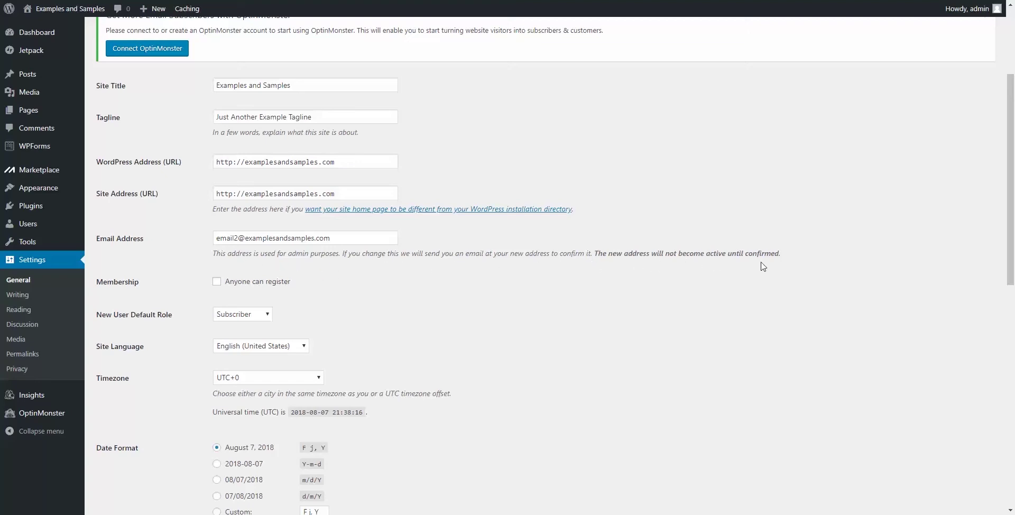
{"action": "scroll", "coordinate": [446, 320], "scroll_direction": "down", "scroll_amount": 3}
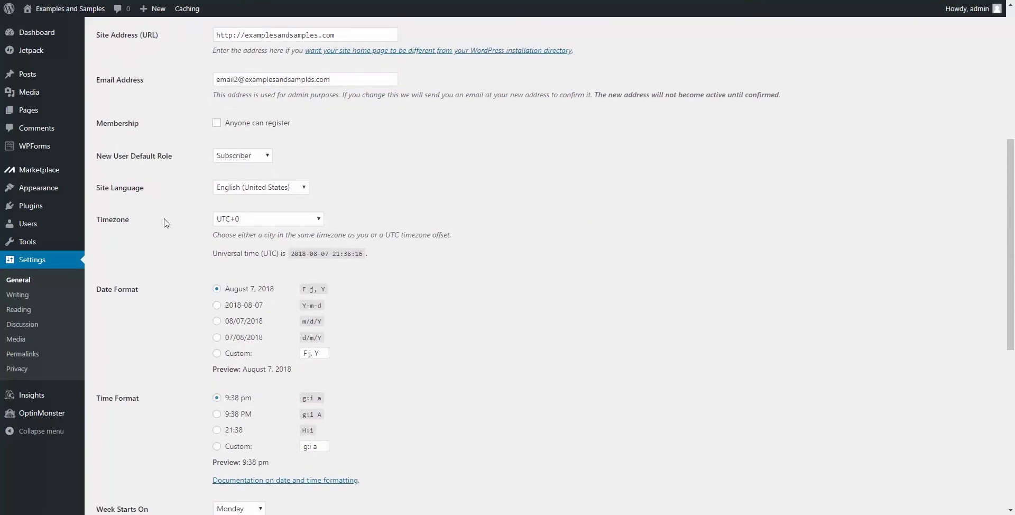
{"action": "left_click", "coordinate": [271, 161]}
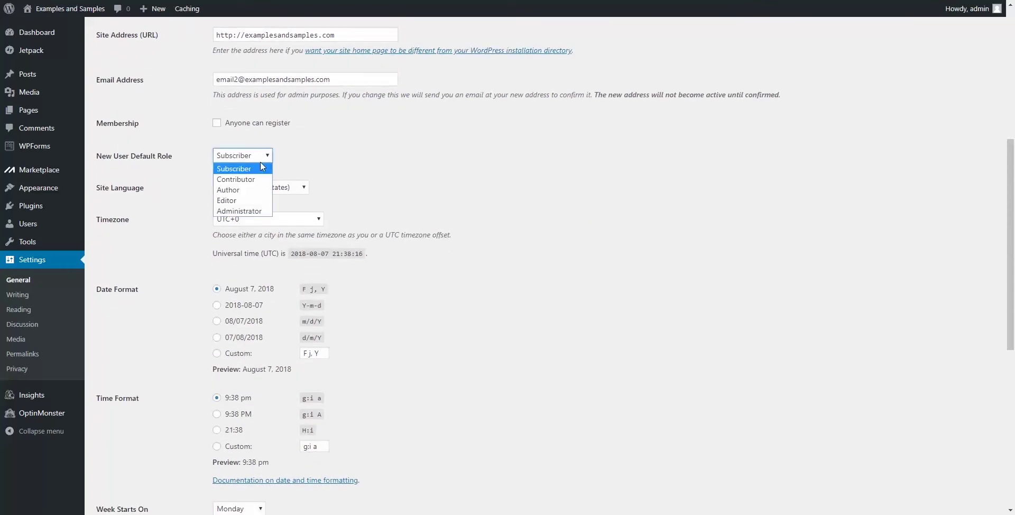
{"action": "left_click", "coordinate": [262, 172]}
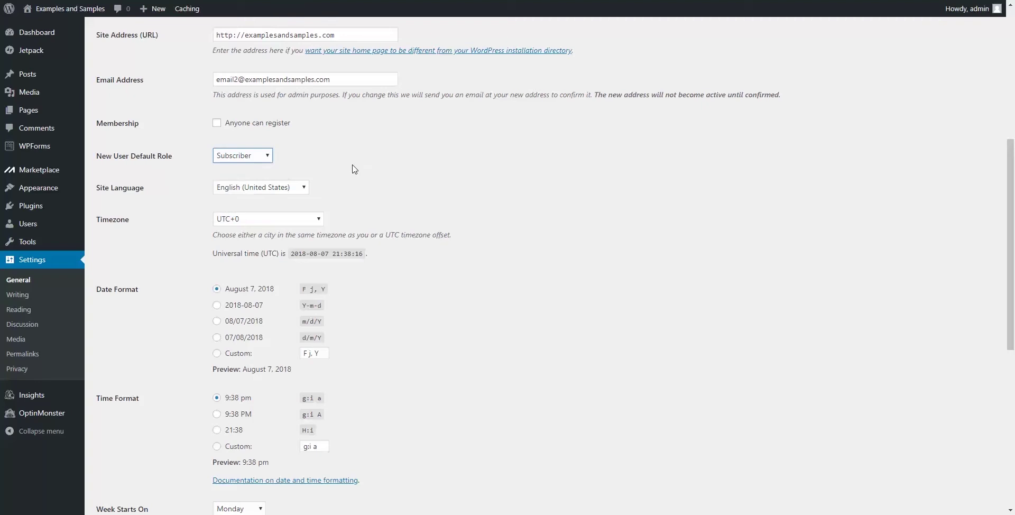
{"action": "left_click", "coordinate": [271, 161]}
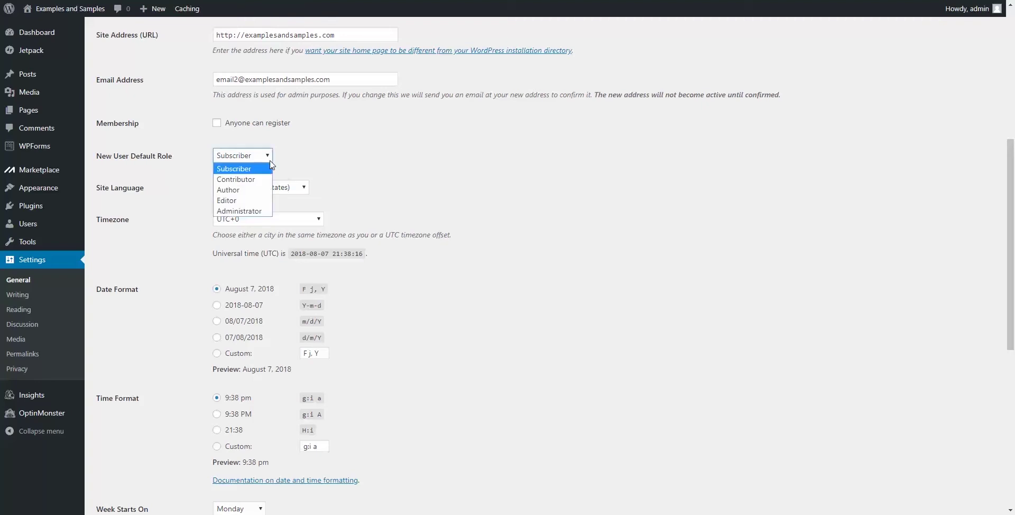
{"action": "left_click", "coordinate": [230, 169]}
{"action": "scroll", "coordinate": [161, 246], "scroll_direction": "down", "scroll_amount": 5}
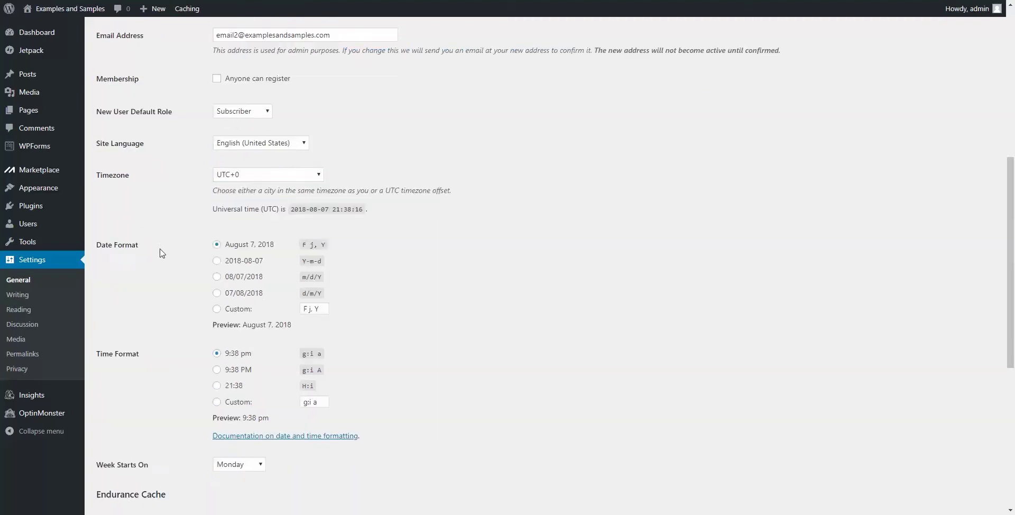
{"action": "scroll", "coordinate": [161, 254], "scroll_direction": "down", "scroll_amount": 2}
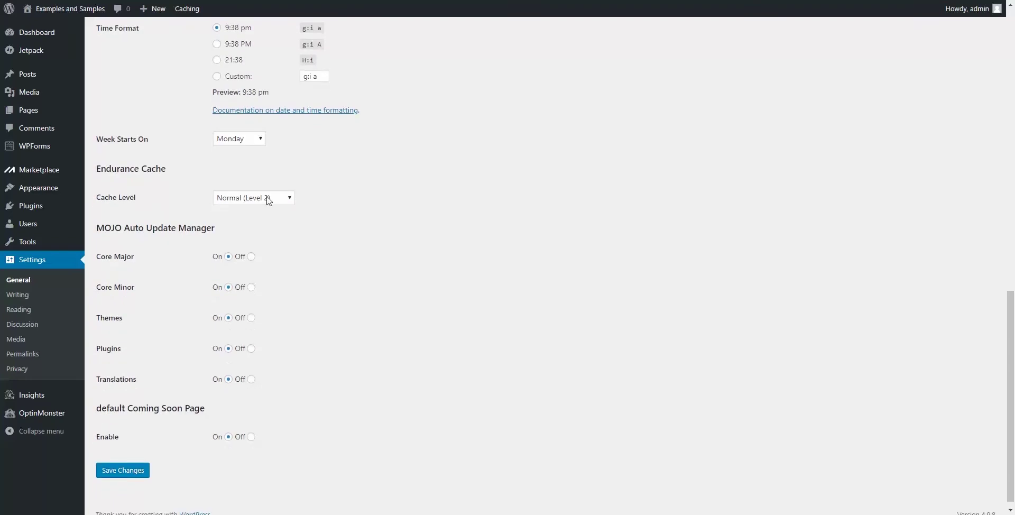
{"action": "left_click", "coordinate": [289, 204]}
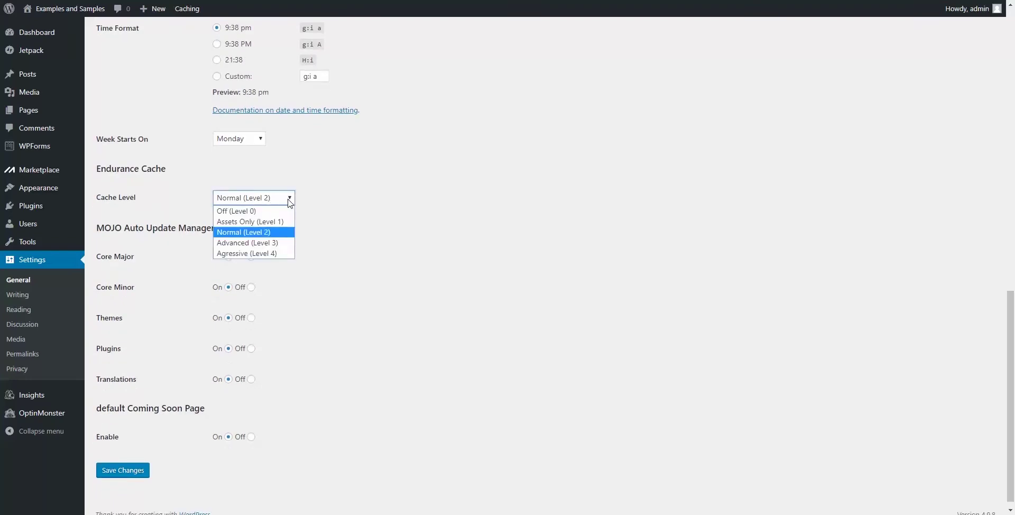
{"action": "left_click", "coordinate": [263, 211]}
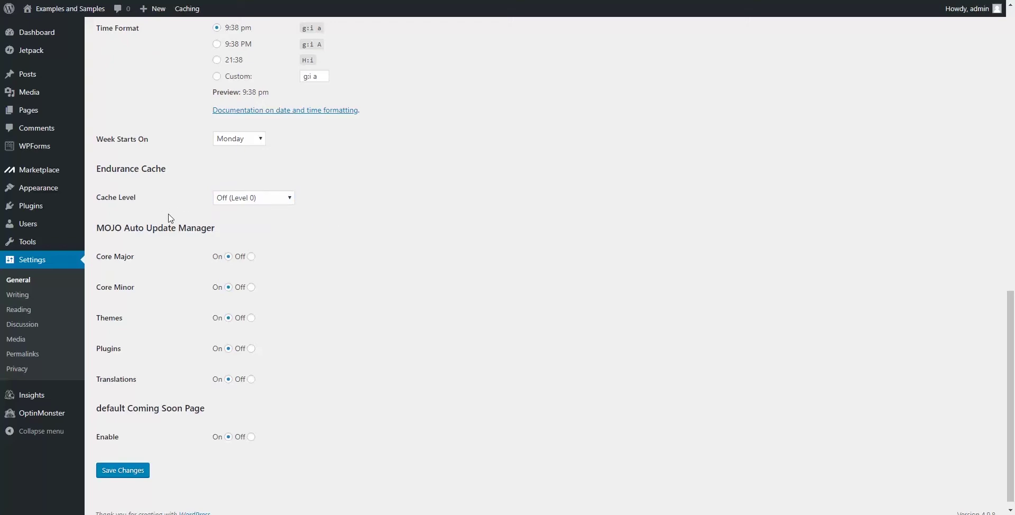
Step: Turn off the Coming Soon page and save the General Settings
{"action": "scroll", "coordinate": [170, 218], "scroll_direction": "down", "scroll_amount": 1}
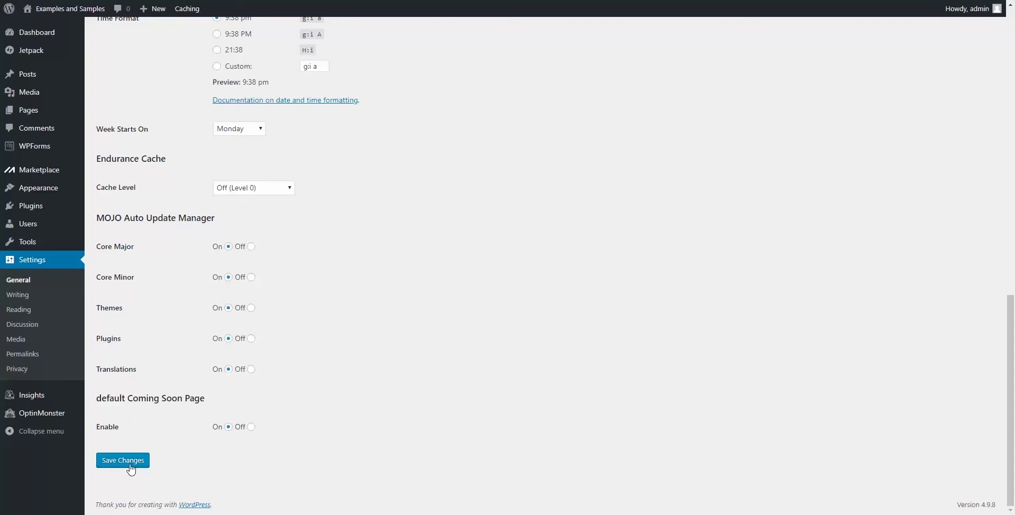
{"action": "left_click", "coordinate": [252, 427]}
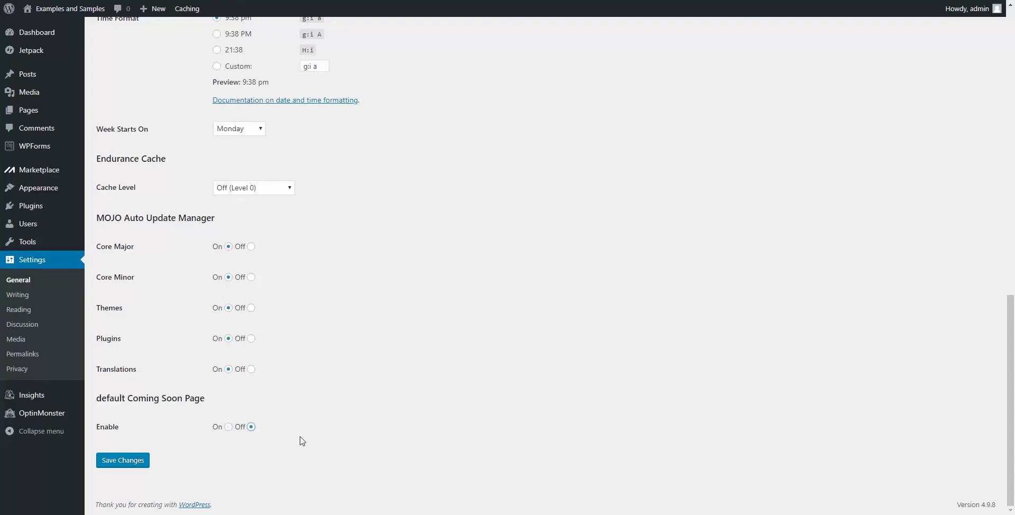
{"action": "left_click", "coordinate": [123, 461]}
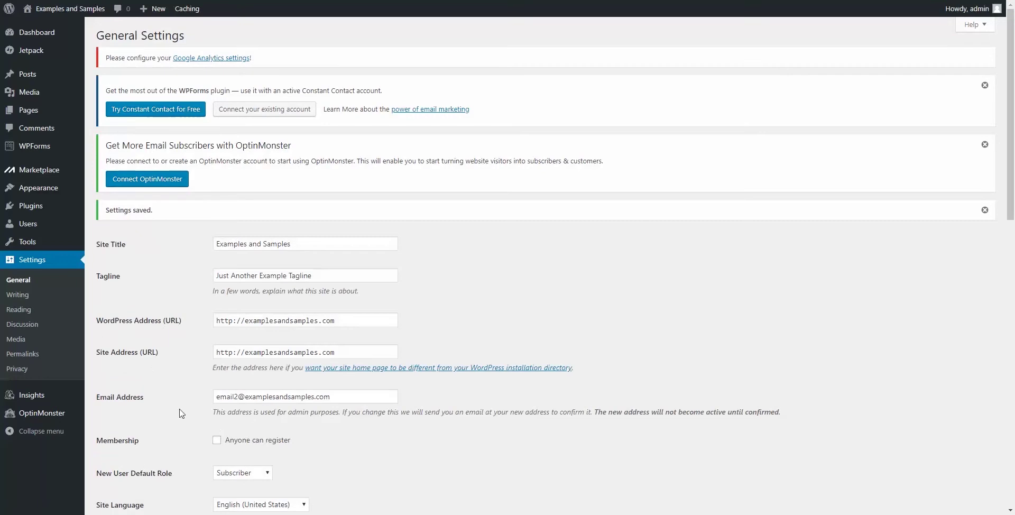
{"action": "left_click", "coordinate": [19, 295]}
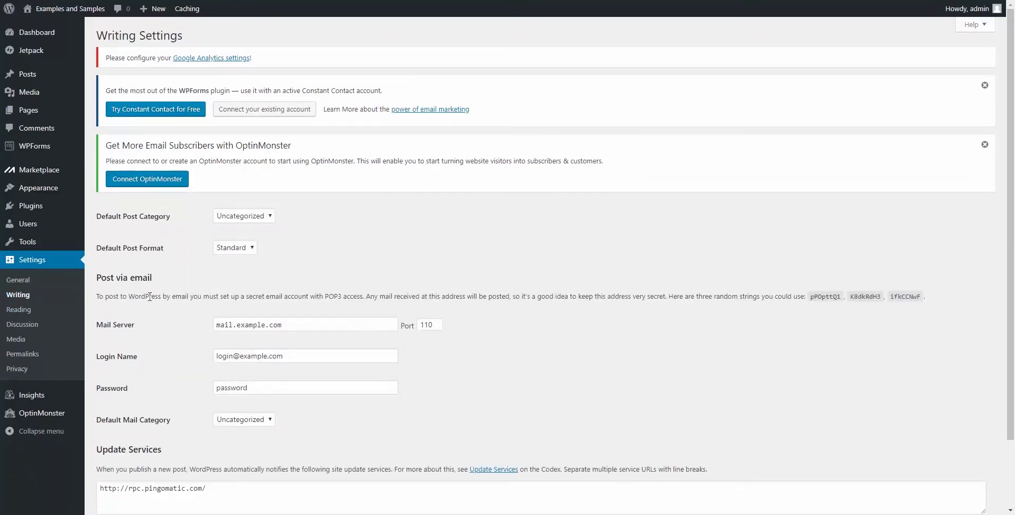
Step: In Reading Settings, try Sample Page as a static homepage, then revert to Your latest posts
{"action": "scroll", "coordinate": [186, 275], "scroll_direction": "down", "scroll_amount": 3}
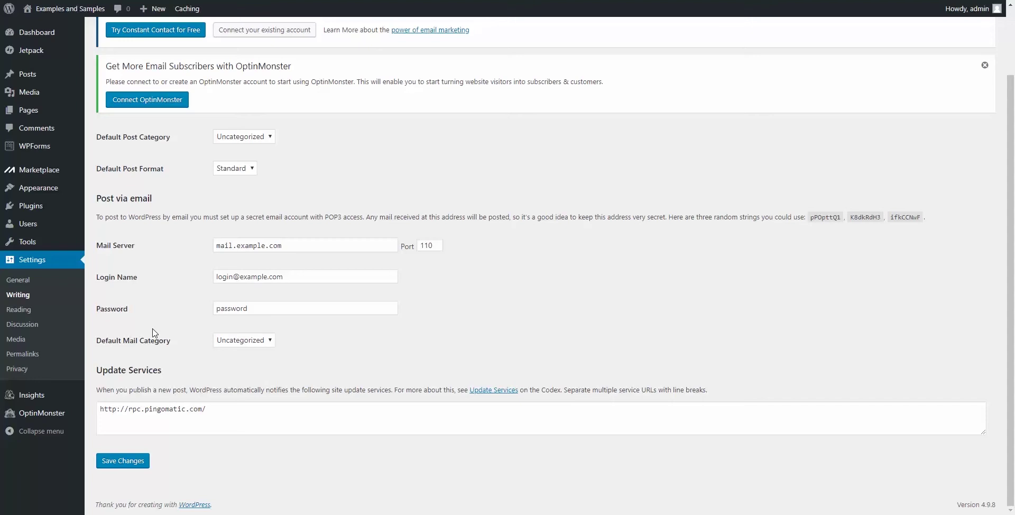
{"action": "left_click", "coordinate": [24, 309]}
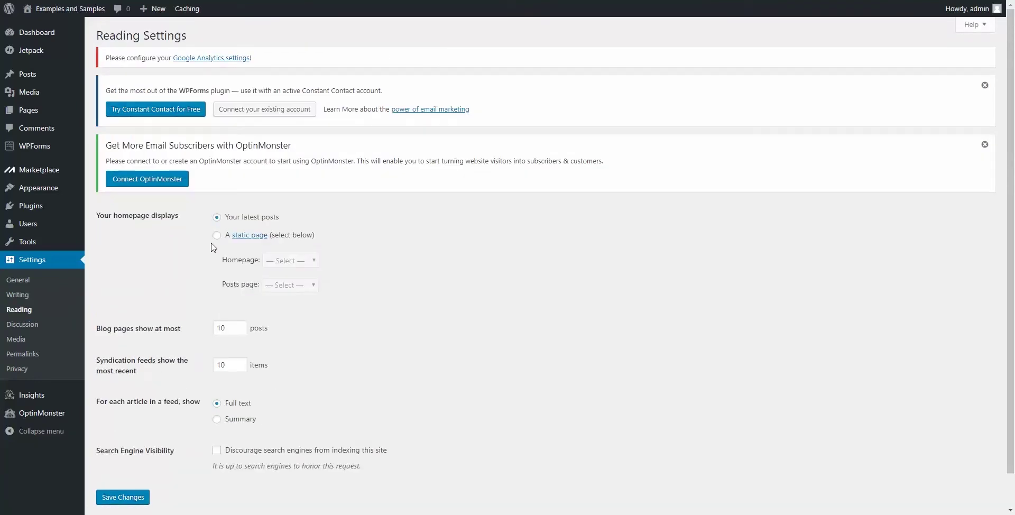
{"action": "left_click", "coordinate": [217, 235]}
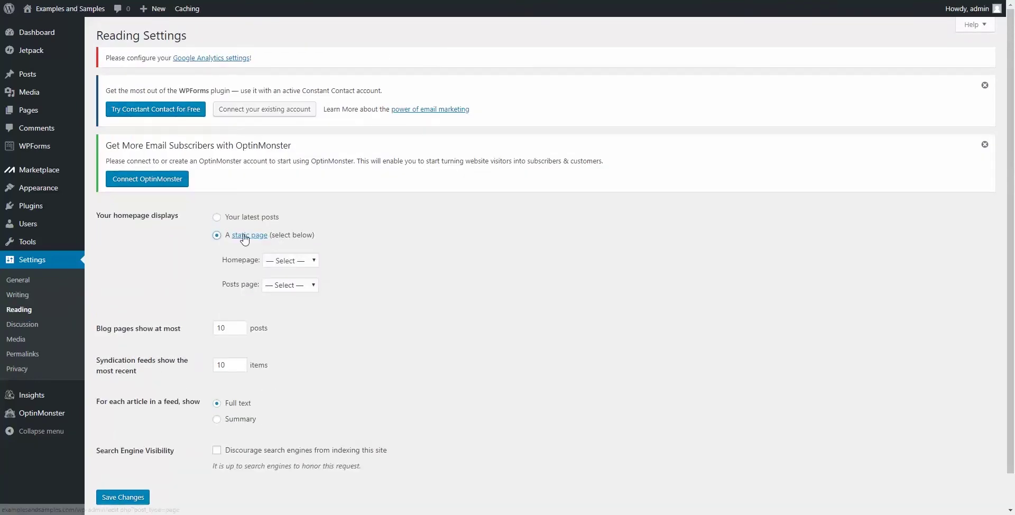
{"action": "left_click", "coordinate": [297, 260]}
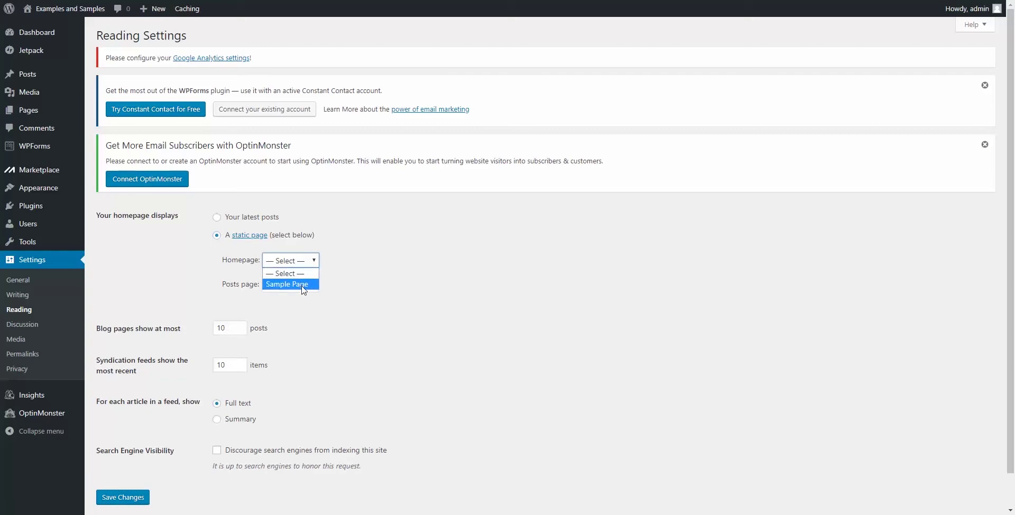
{"action": "left_click", "coordinate": [296, 284]}
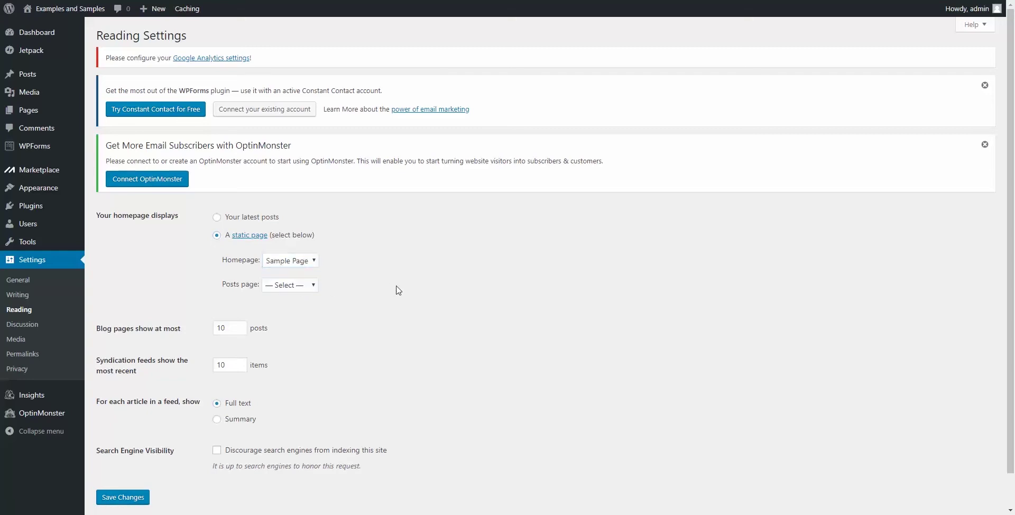
{"action": "left_click", "coordinate": [217, 218]}
{"action": "scroll", "coordinate": [169, 323], "scroll_direction": "down", "scroll_amount": 1}
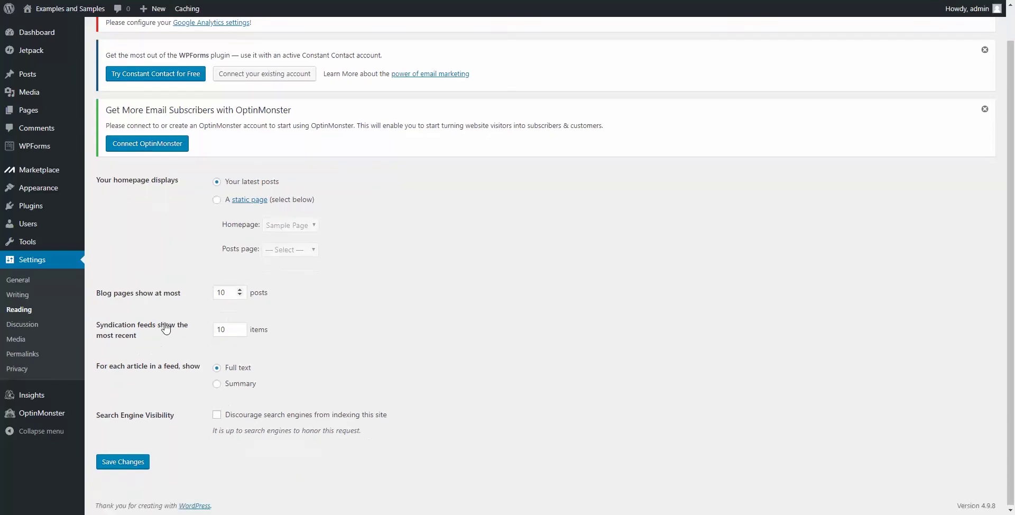
{"action": "left_click", "coordinate": [37, 325]}
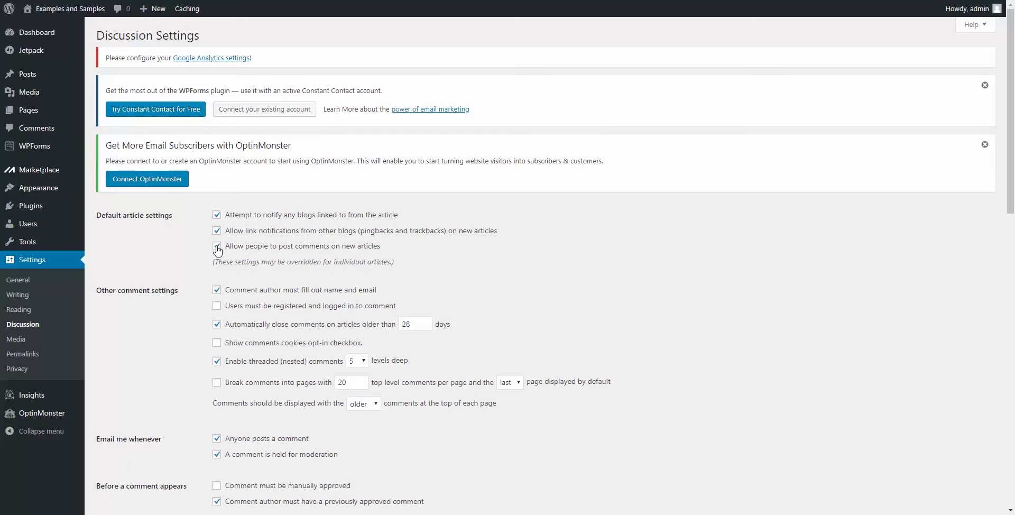
Step: Disallow comments on new articles and save the Discussion Settings
{"action": "left_click", "coordinate": [217, 247]}
{"action": "scroll", "coordinate": [169, 252], "scroll_direction": "down", "scroll_amount": 4}
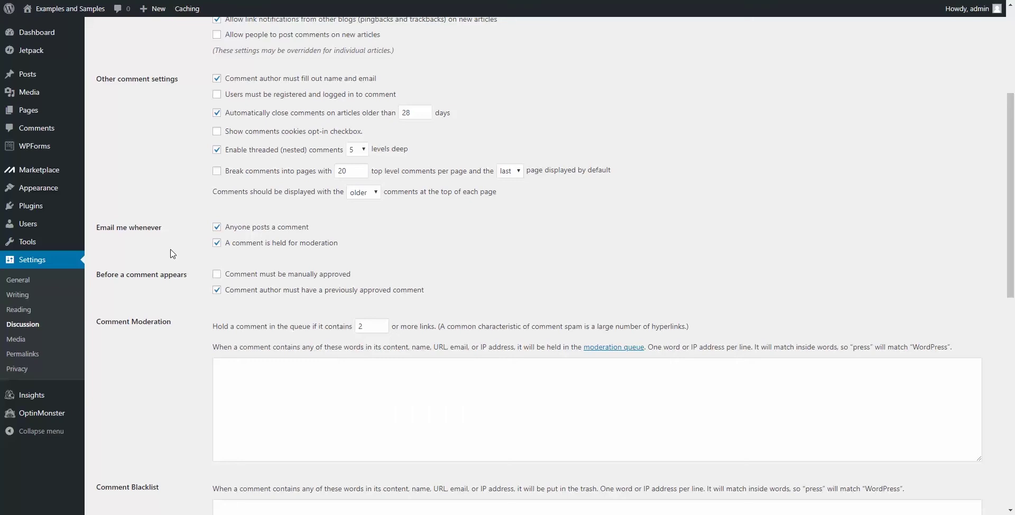
{"action": "scroll", "coordinate": [166, 201], "scroll_direction": "up", "scroll_amount": 2}
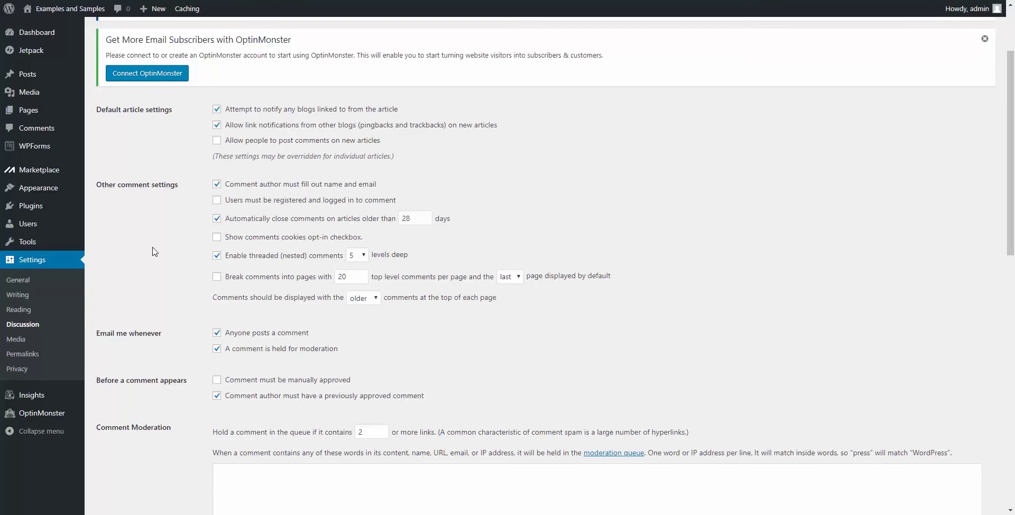
{"action": "scroll", "coordinate": [153, 252], "scroll_direction": "down", "scroll_amount": 4}
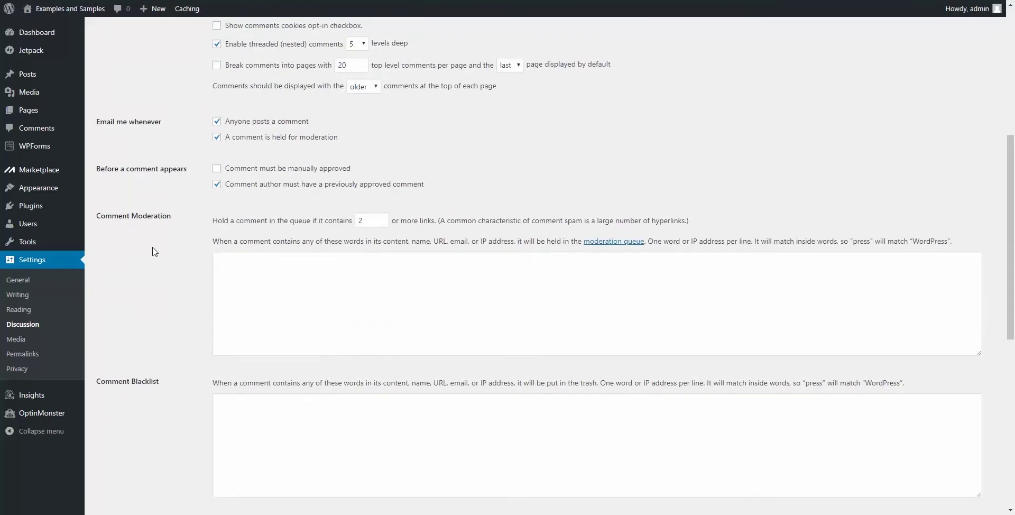
{"action": "scroll", "coordinate": [153, 252], "scroll_direction": "up", "scroll_amount": 4}
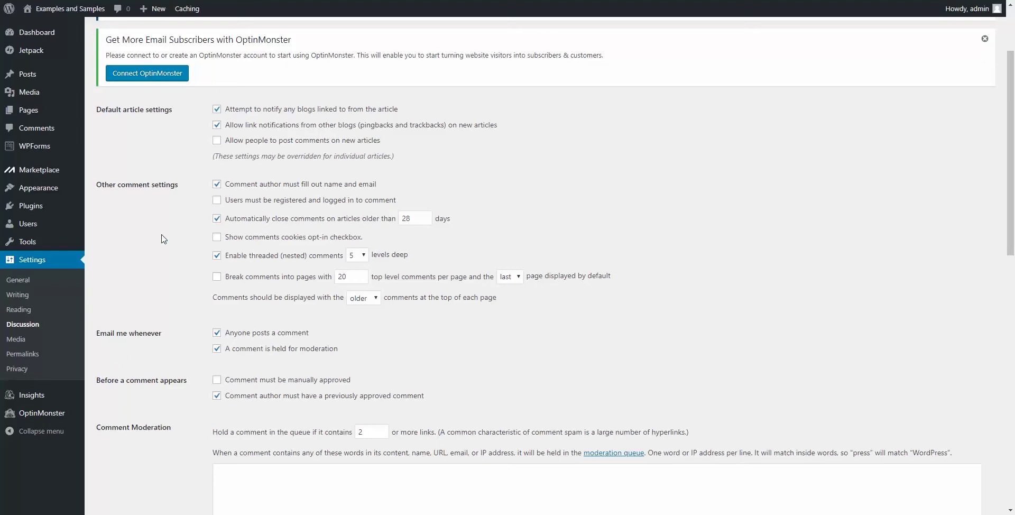
{"action": "scroll", "coordinate": [164, 241], "scroll_direction": "down", "scroll_amount": 4}
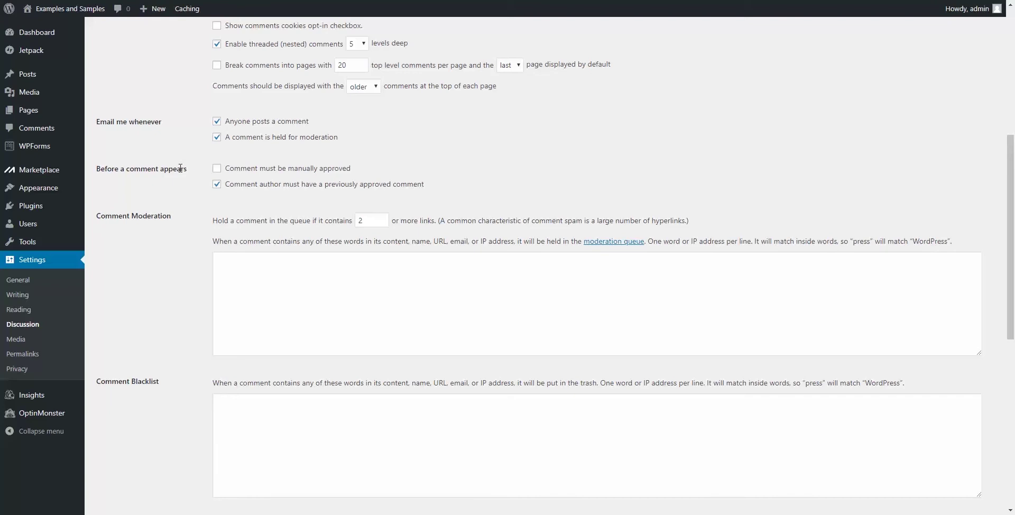
{"action": "scroll", "coordinate": [167, 199], "scroll_direction": "down", "scroll_amount": 6}
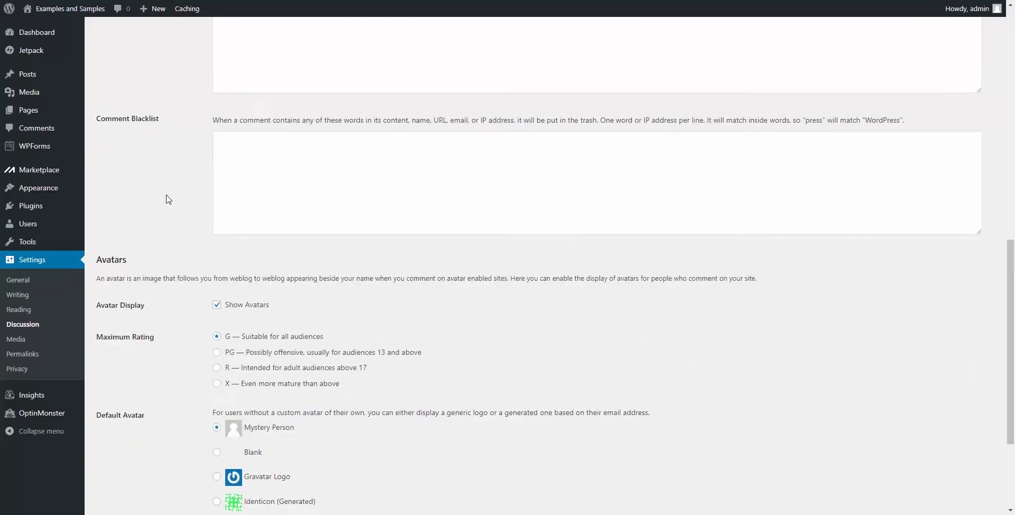
{"action": "scroll", "coordinate": [167, 200], "scroll_direction": "down", "scroll_amount": 2}
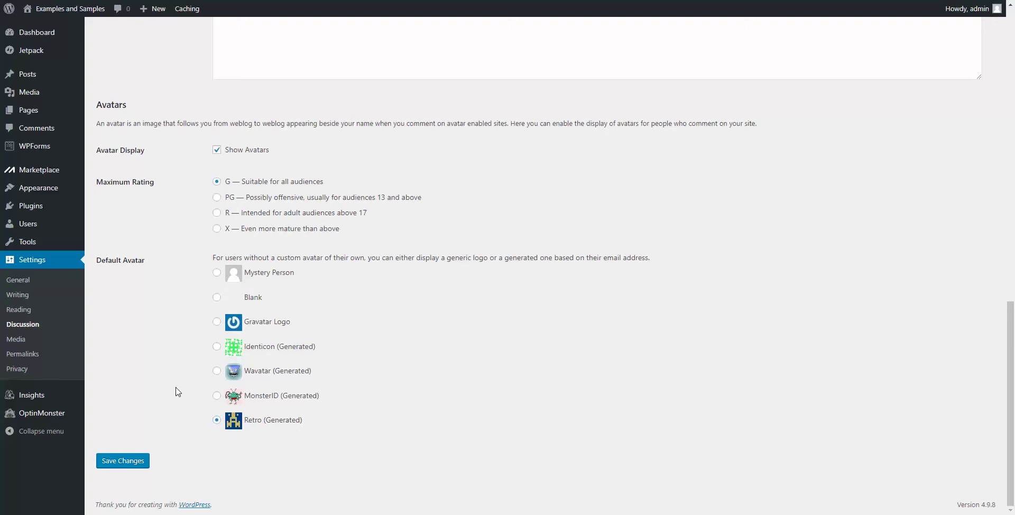
{"action": "left_click", "coordinate": [127, 462]}
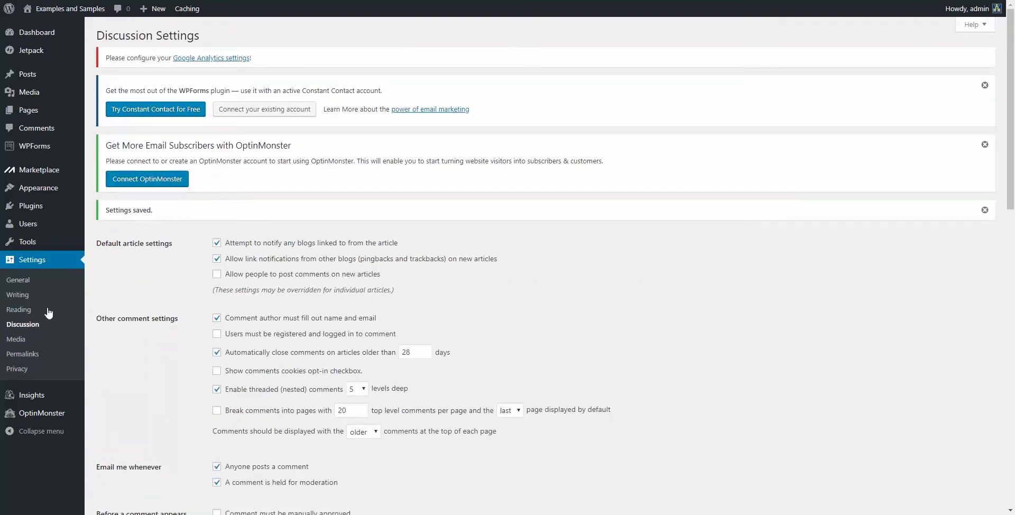
Step: Review the Media Settings image sizes (150, 300, 1024)
{"action": "left_click", "coordinate": [13, 339]}
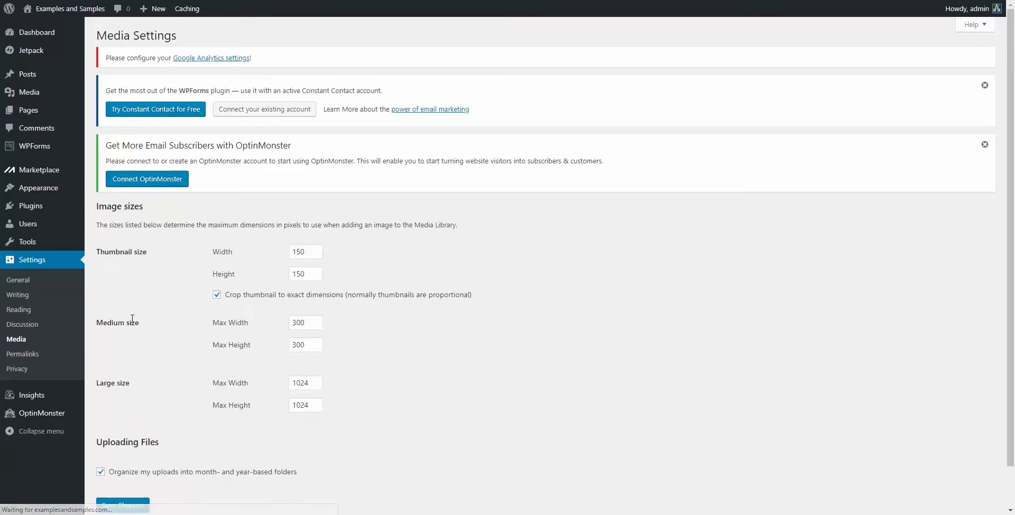
{"action": "scroll", "coordinate": [154, 292], "scroll_direction": "down", "scroll_amount": 1}
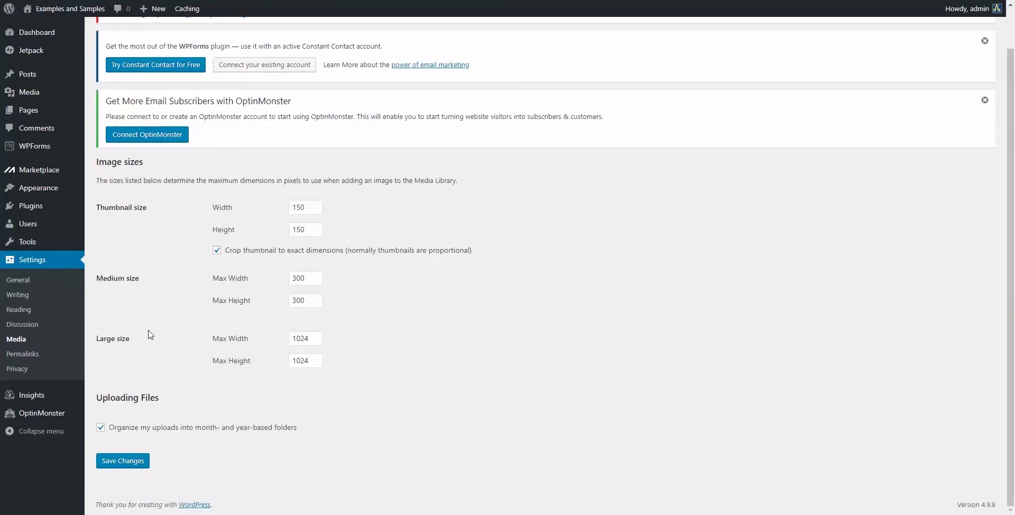
{"action": "left_click", "coordinate": [24, 362]}
Step: Switch permalinks to the Post name structure /%postname%/ and save
{"action": "scroll", "coordinate": [83, 286], "scroll_direction": "down", "scroll_amount": 2}
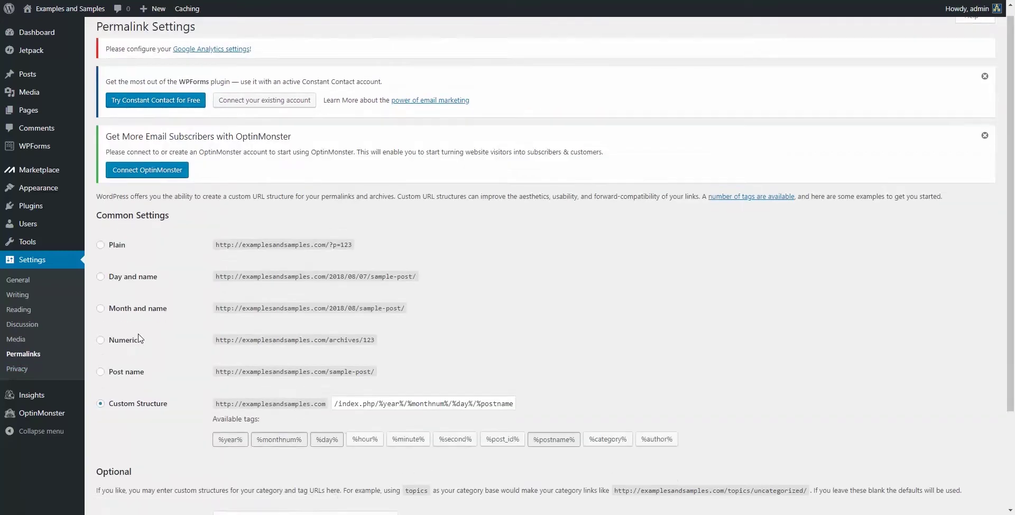
{"action": "left_click", "coordinate": [100, 275]}
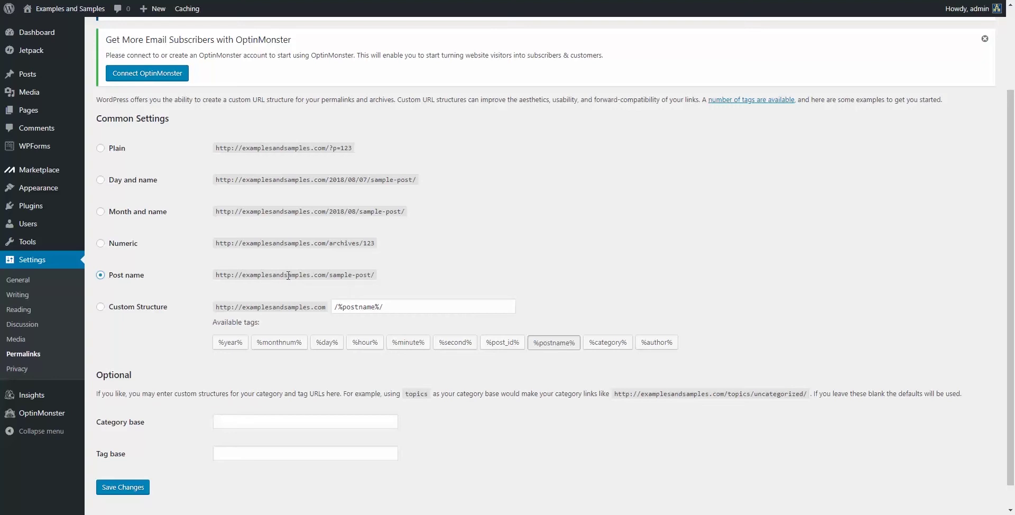
{"action": "scroll", "coordinate": [417, 279], "scroll_direction": "up", "scroll_amount": 3}
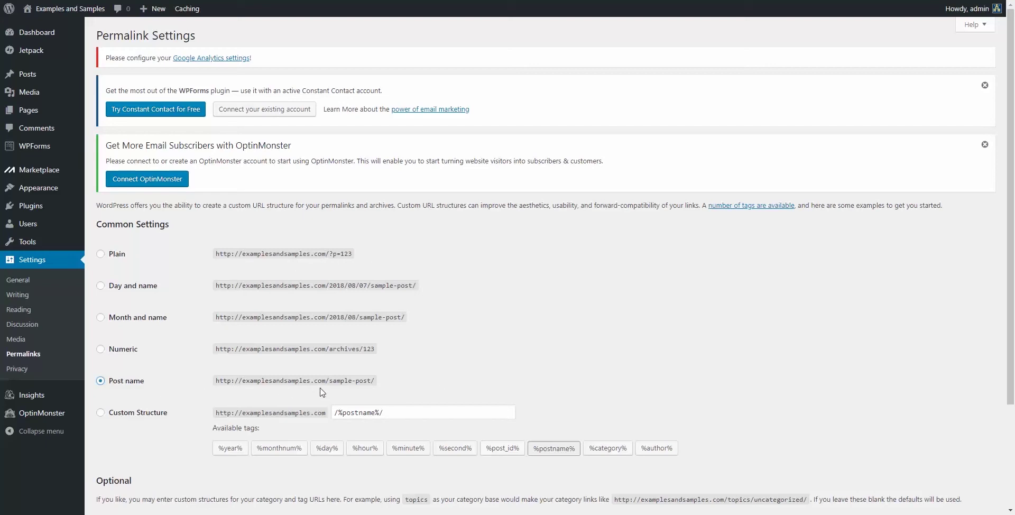
{"action": "scroll", "coordinate": [321, 392], "scroll_direction": "down", "scroll_amount": 3}
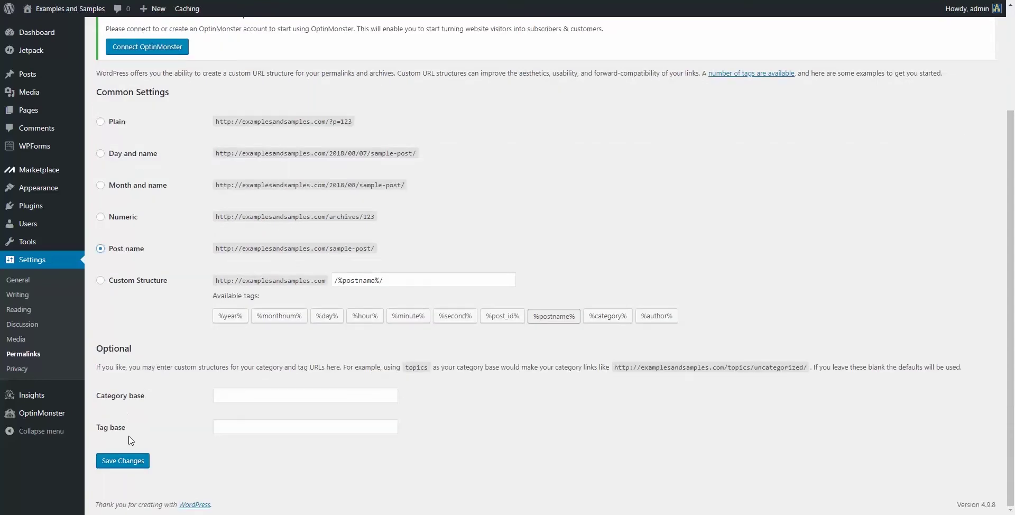
{"action": "left_click", "coordinate": [125, 461]}
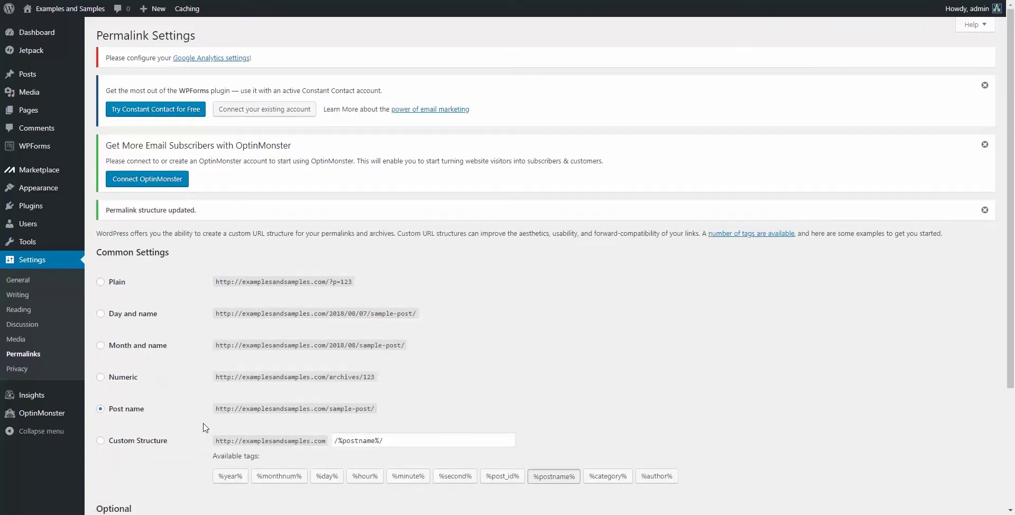
{"action": "left_click", "coordinate": [30, 369]}
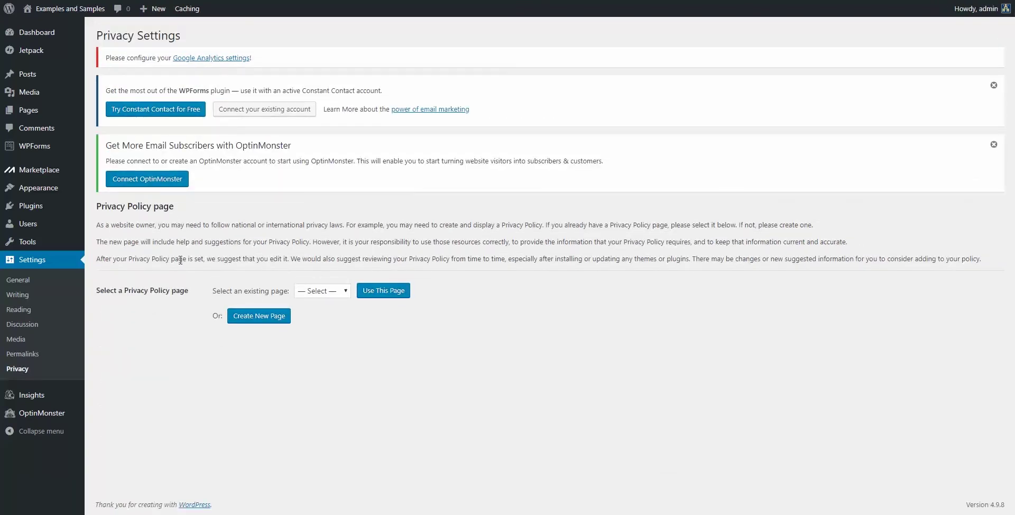
Step: Check the privacy policy page choices without changing them, then visit the Tools and Users pages
{"action": "left_click", "coordinate": [336, 290]}
{"action": "left_click", "coordinate": [336, 294]}
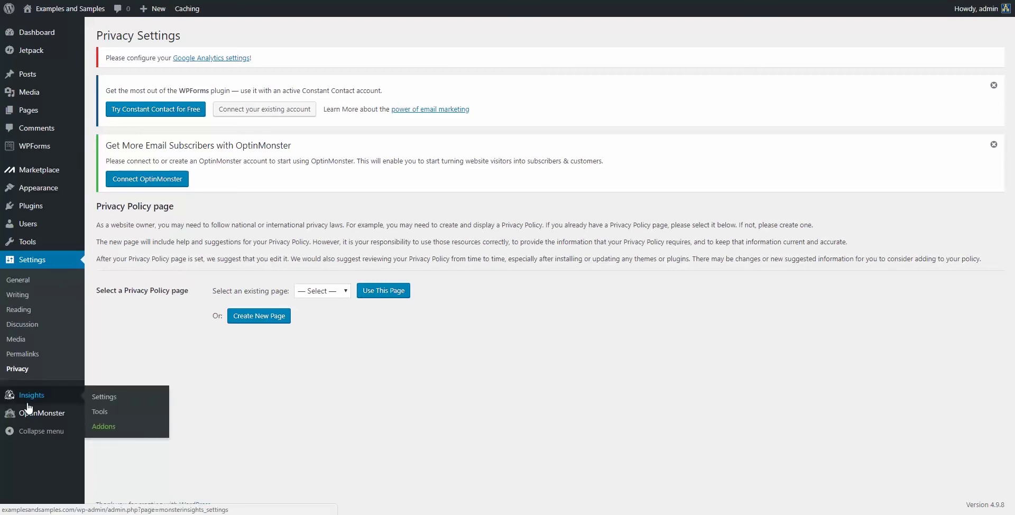
{"action": "left_click", "coordinate": [40, 248]}
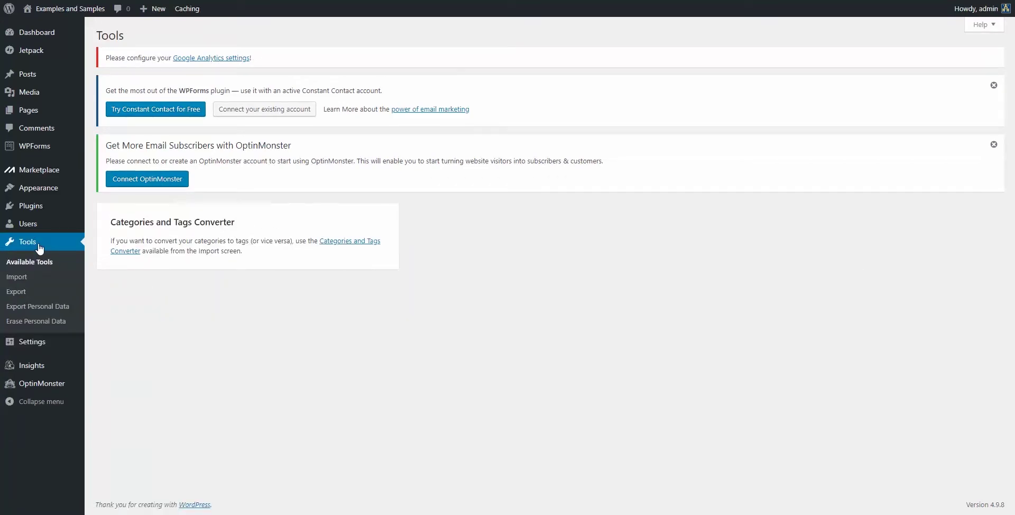
{"action": "mouse_move", "coordinate": [32, 226]}
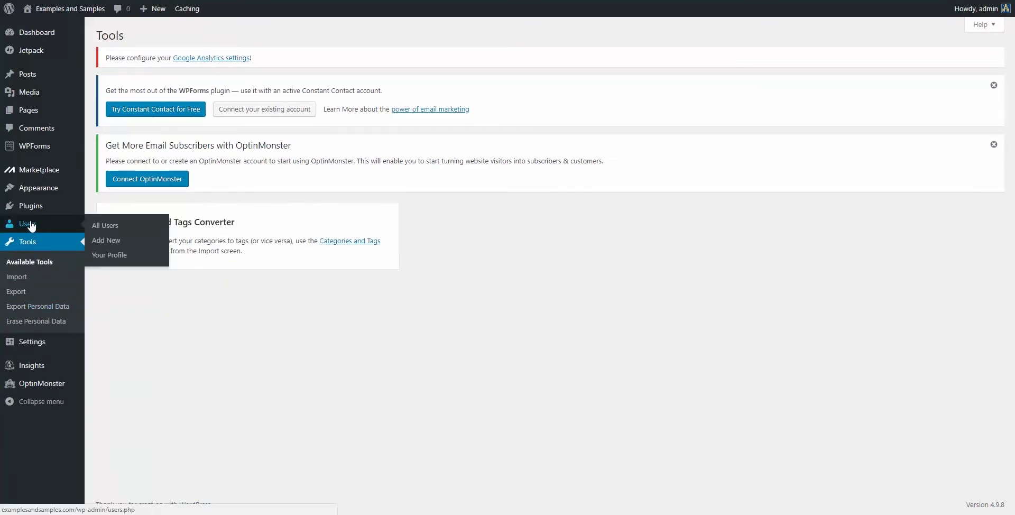
{"action": "left_click", "coordinate": [28, 227]}
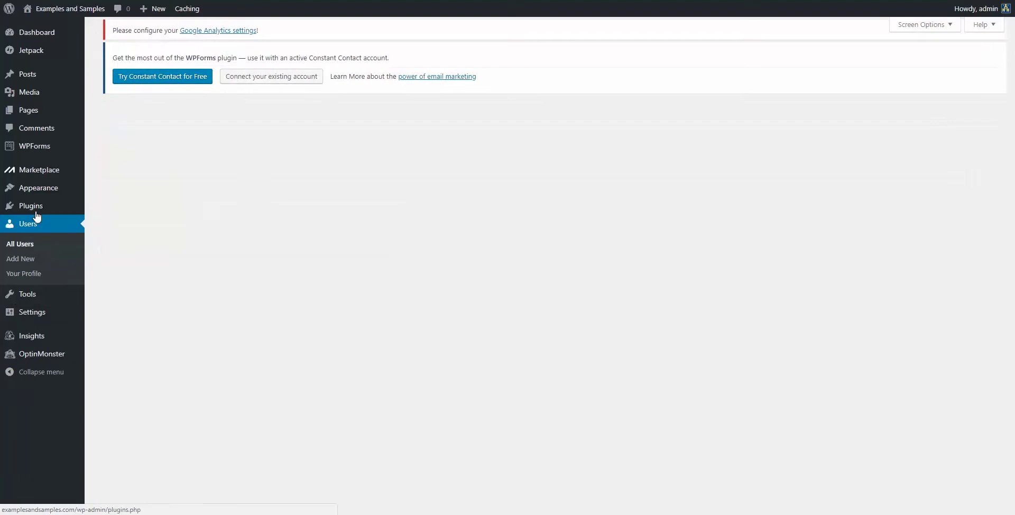
Step: Deactivate the Akismet Anti-Spam plugin and delete it along with its data
{"action": "mouse_move", "coordinate": [36, 210]}
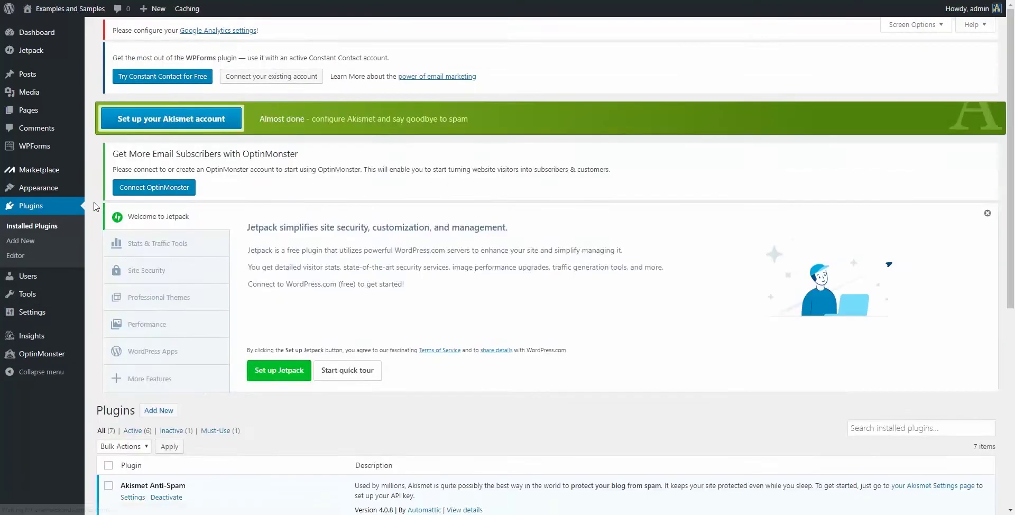
{"action": "scroll", "coordinate": [293, 232], "scroll_direction": "down", "scroll_amount": 6}
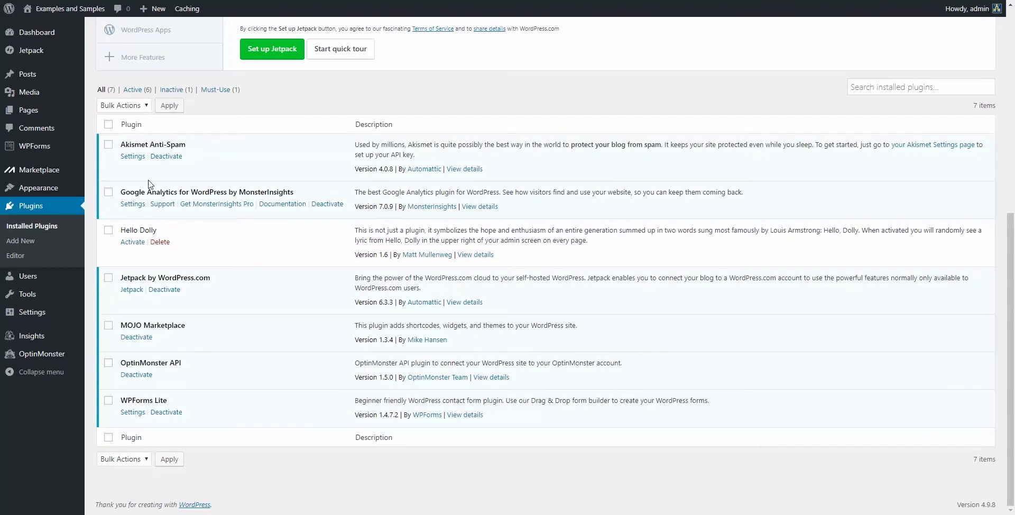
{"action": "left_click", "coordinate": [109, 145]}
{"action": "left_click", "coordinate": [161, 159]}
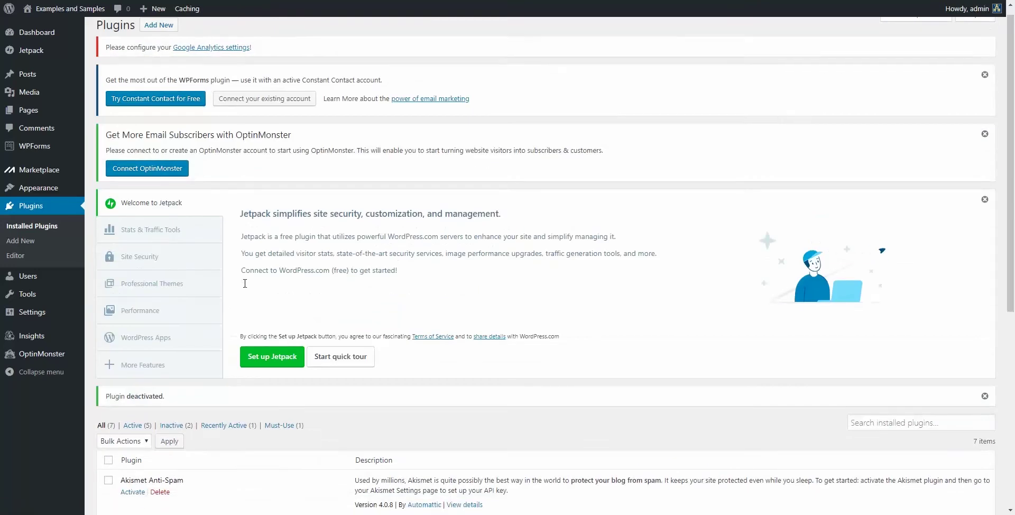
{"action": "scroll", "coordinate": [245, 285], "scroll_direction": "down", "scroll_amount": 4}
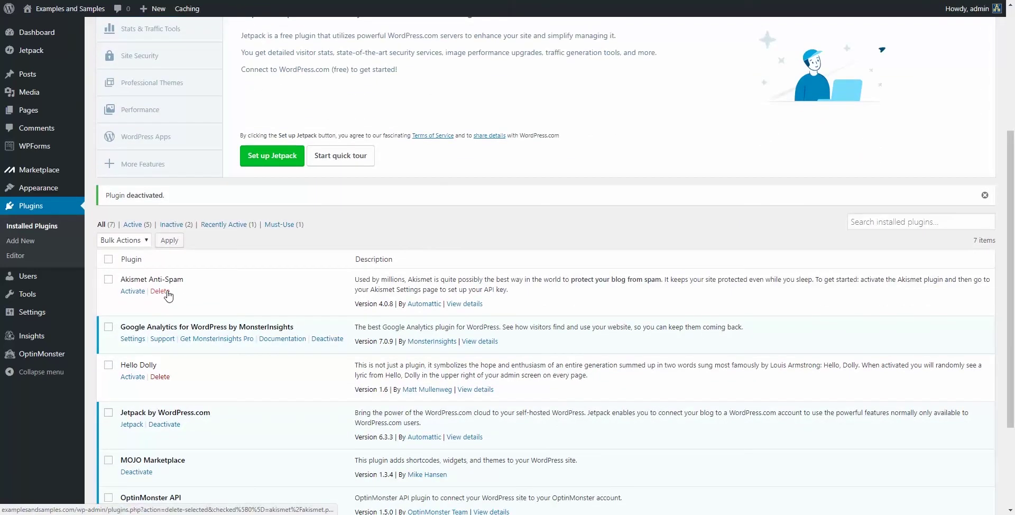
{"action": "left_click", "coordinate": [160, 291]}
{"action": "left_click", "coordinate": [559, 60]}
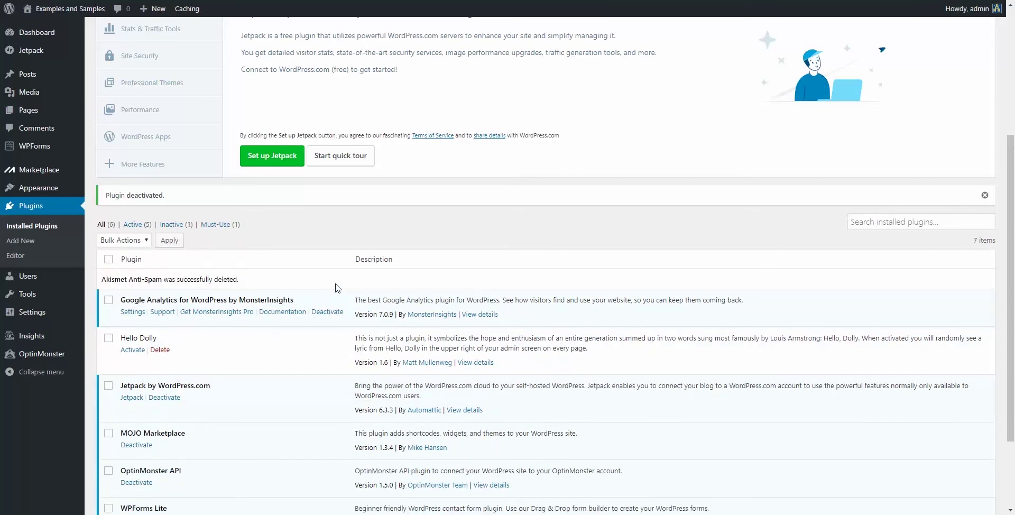
Step: Delete the Hello Dolly plugin and its data
{"action": "scroll", "coordinate": [338, 288], "scroll_direction": "down", "scroll_amount": 3}
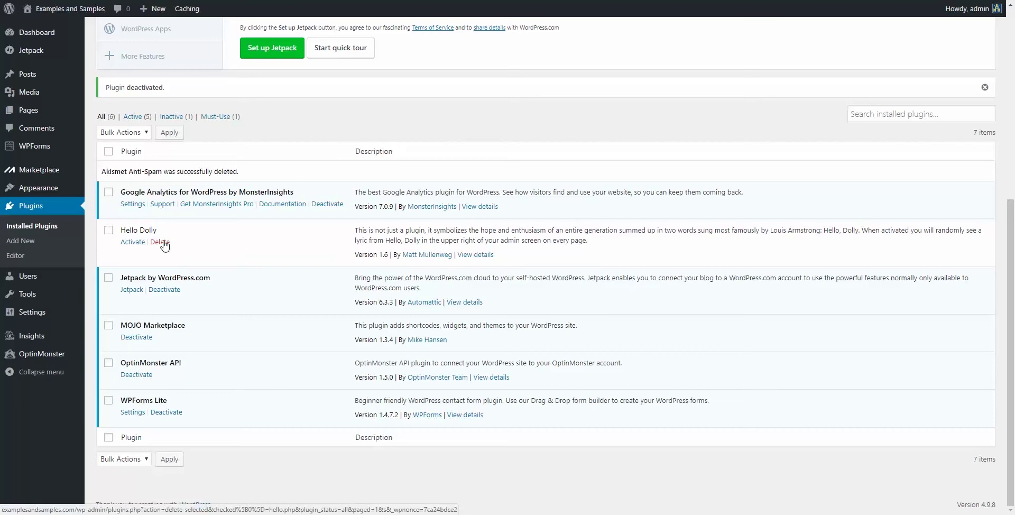
{"action": "left_click", "coordinate": [160, 243]}
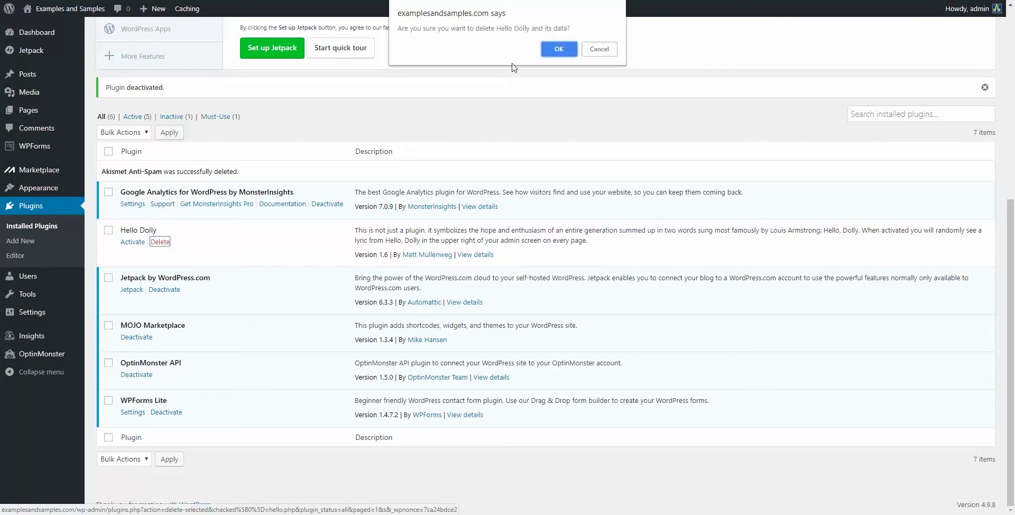
{"action": "left_click", "coordinate": [559, 45]}
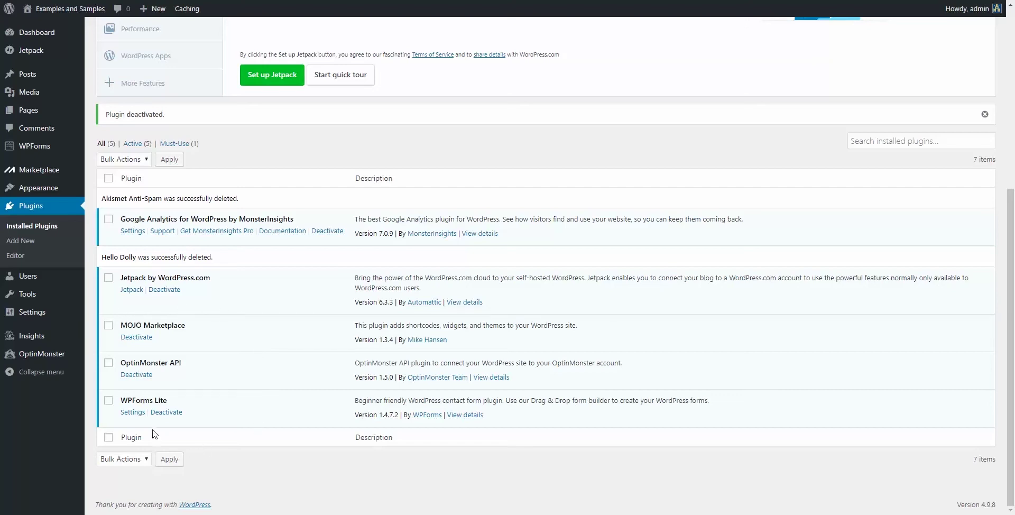
{"action": "scroll", "coordinate": [155, 433], "scroll_direction": "up", "scroll_amount": 5}
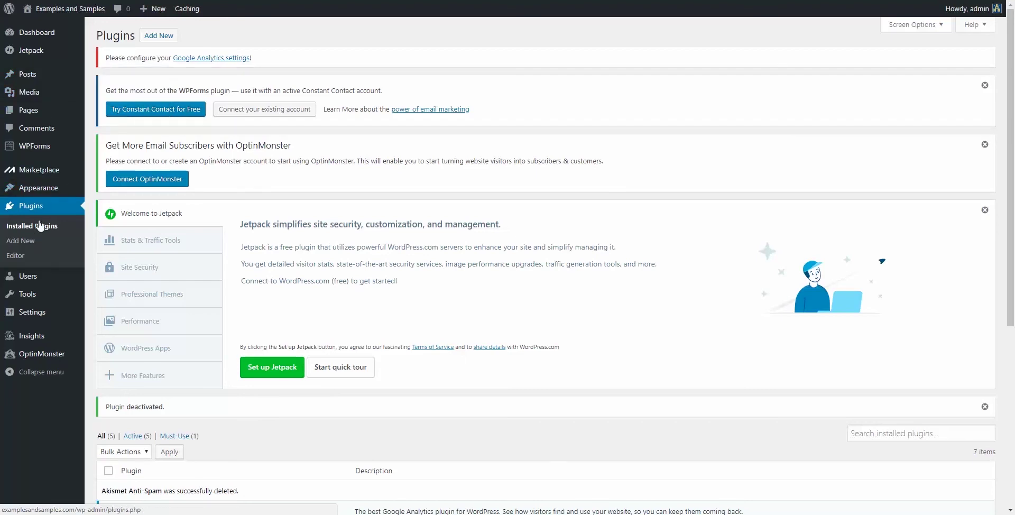
Step: Review the installed themes, with Twenty Seventeen active, then view the live site in a new tab
{"action": "left_click", "coordinate": [82, 191]}
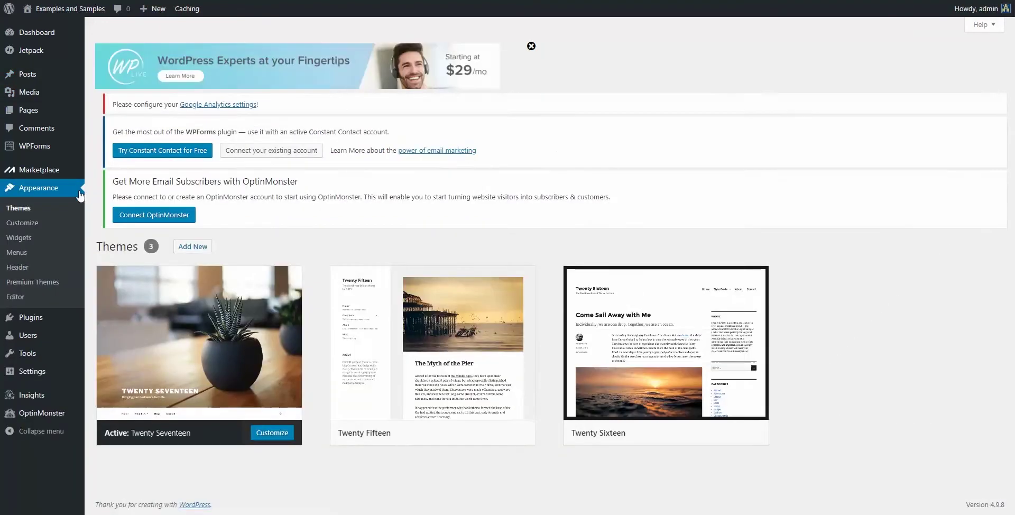
{"action": "scroll", "coordinate": [264, 438], "scroll_direction": "down", "scroll_amount": 1}
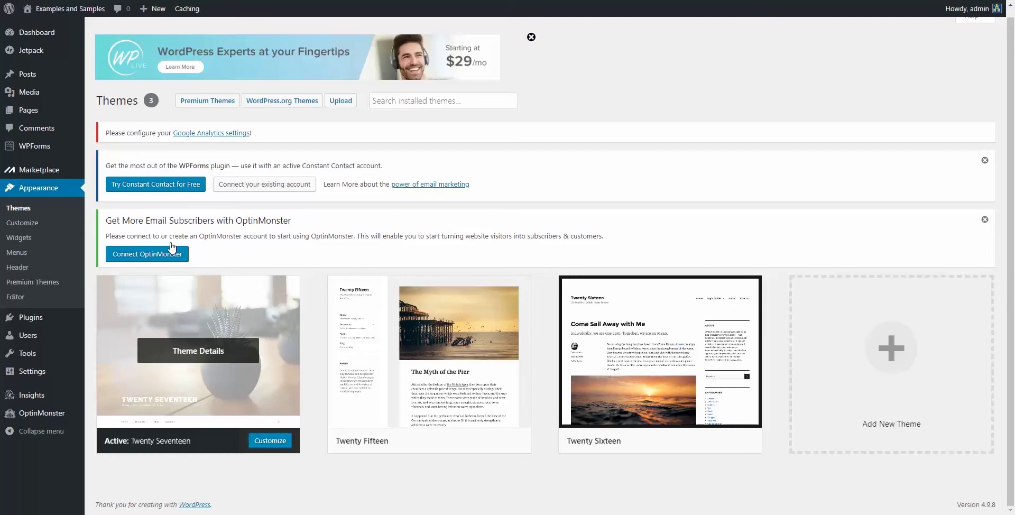
{"action": "mouse_move", "coordinate": [64, 9]}
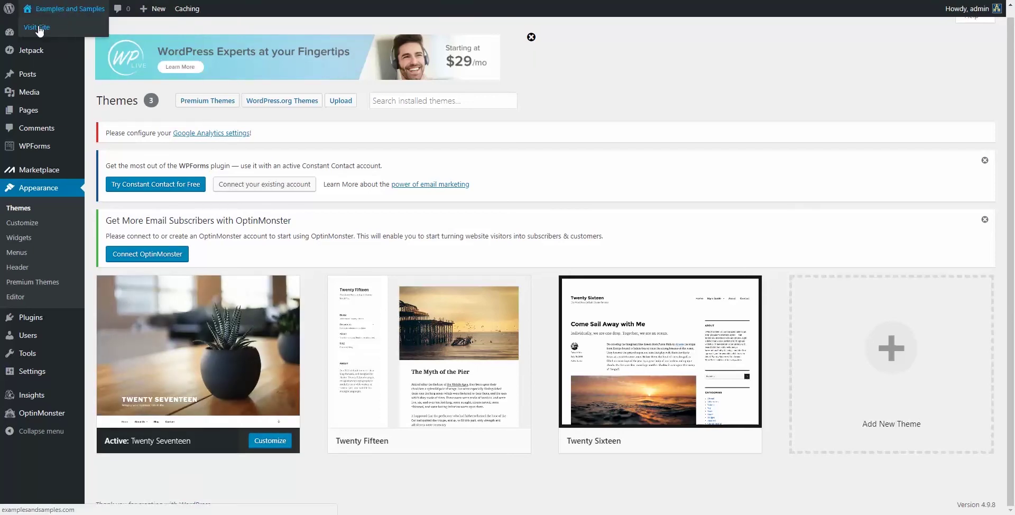
{"action": "right_click", "coordinate": [40, 29]}
{"action": "left_click", "coordinate": [66, 34]}
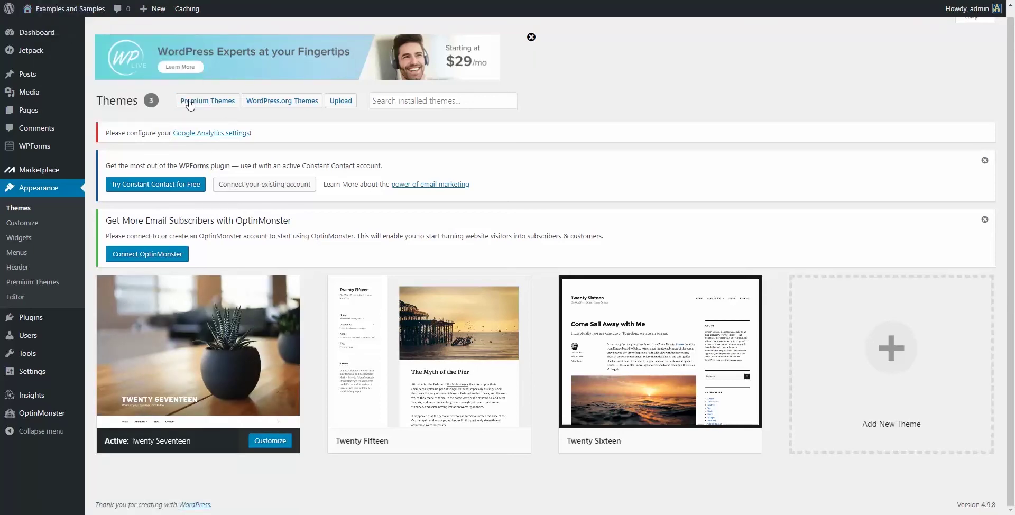
{"action": "key", "text": "ctrl+Tab"}
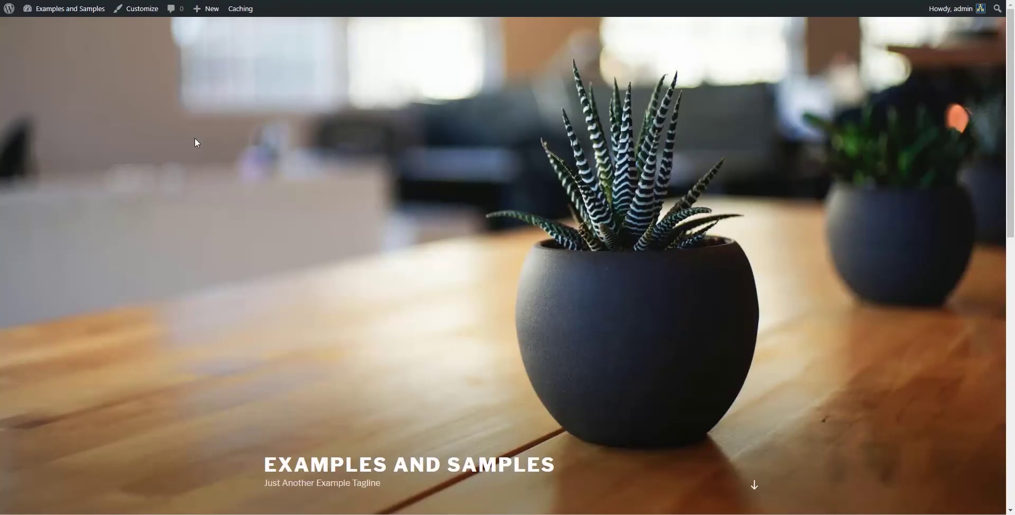
{"action": "scroll", "coordinate": [214, 148], "scroll_direction": "down", "scroll_amount": 7}
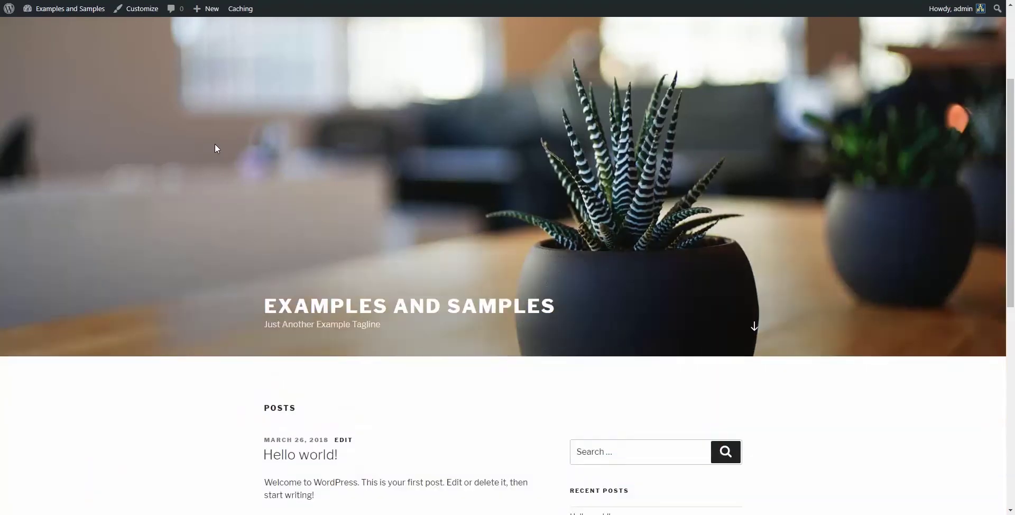
{"action": "scroll", "coordinate": [206, 194], "scroll_direction": "down", "scroll_amount": 5}
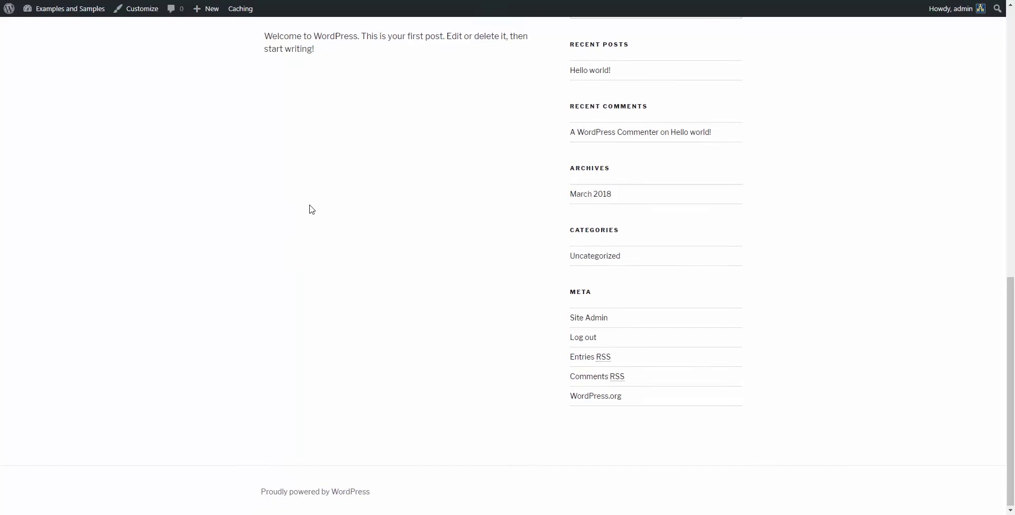
{"action": "scroll", "coordinate": [311, 209], "scroll_direction": "up", "scroll_amount": 5}
{"action": "scroll", "coordinate": [315, 207], "scroll_direction": "up", "scroll_amount": 6}
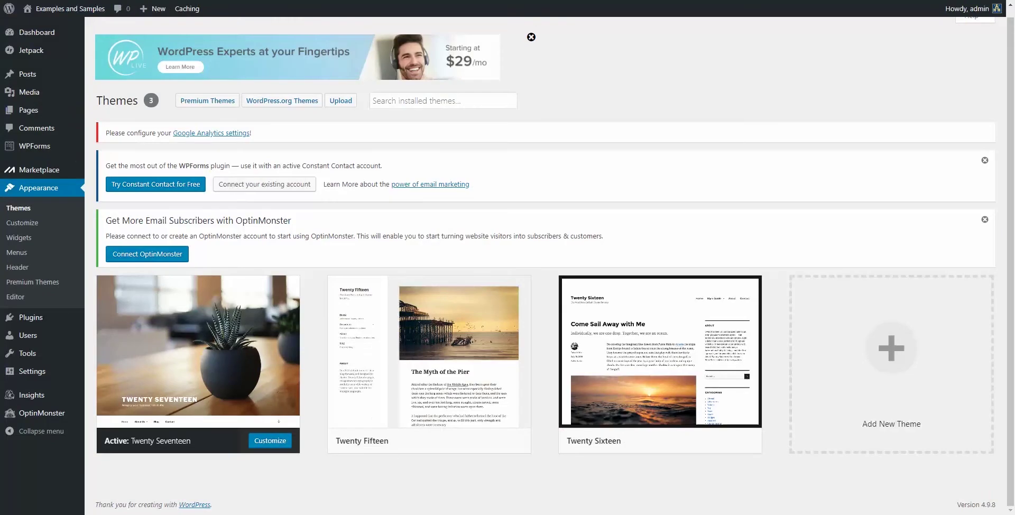
{"action": "mouse_move", "coordinate": [384, 442]}
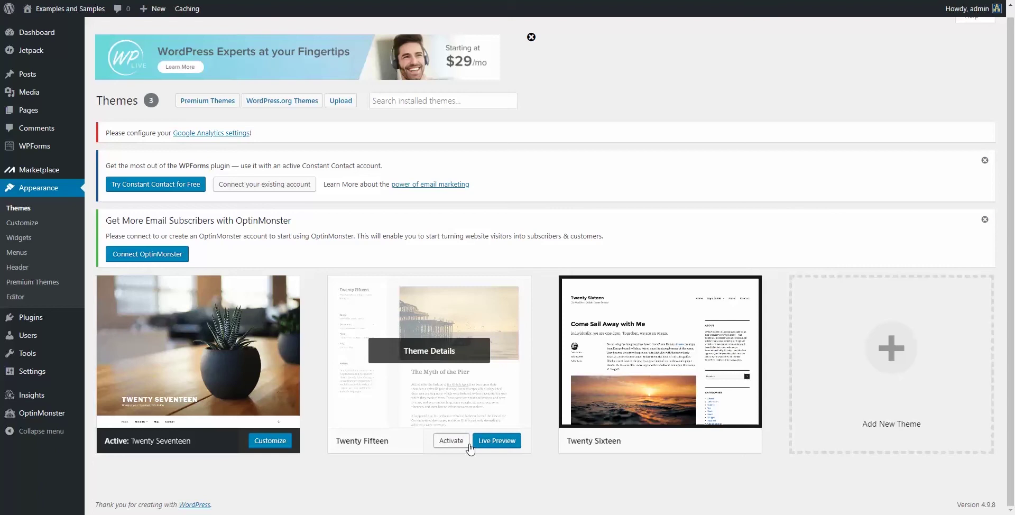
{"action": "left_click", "coordinate": [451, 441]}
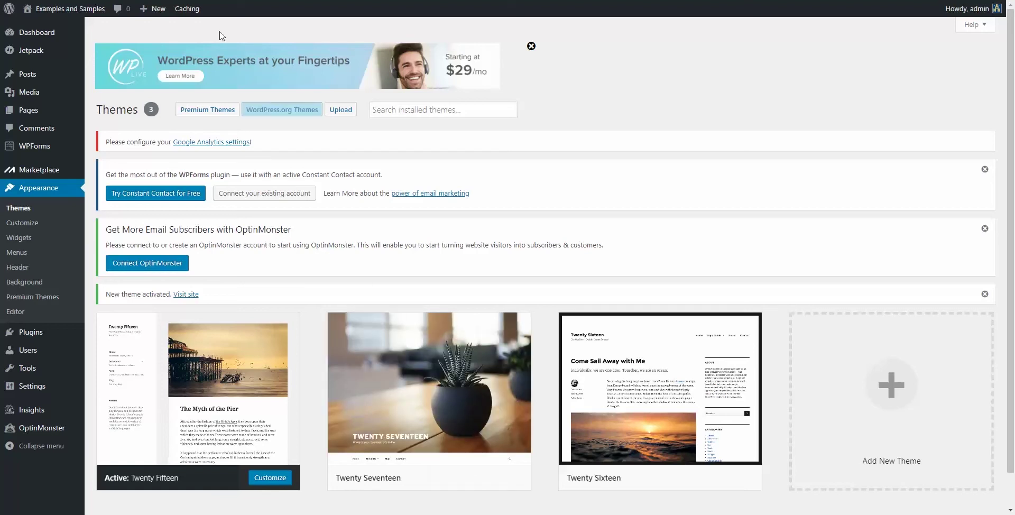
{"action": "left_click", "coordinate": [70, 8]}
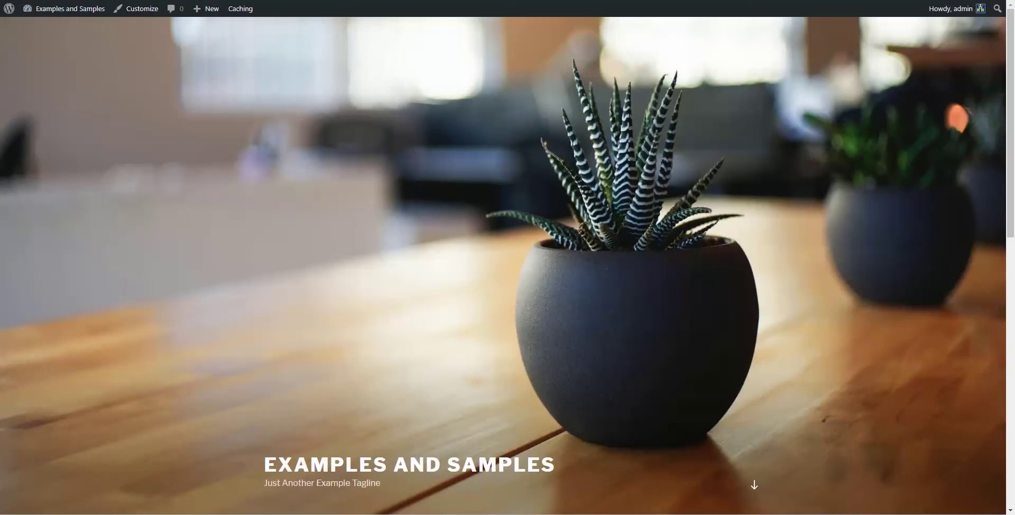
{"action": "key", "text": "F5"}
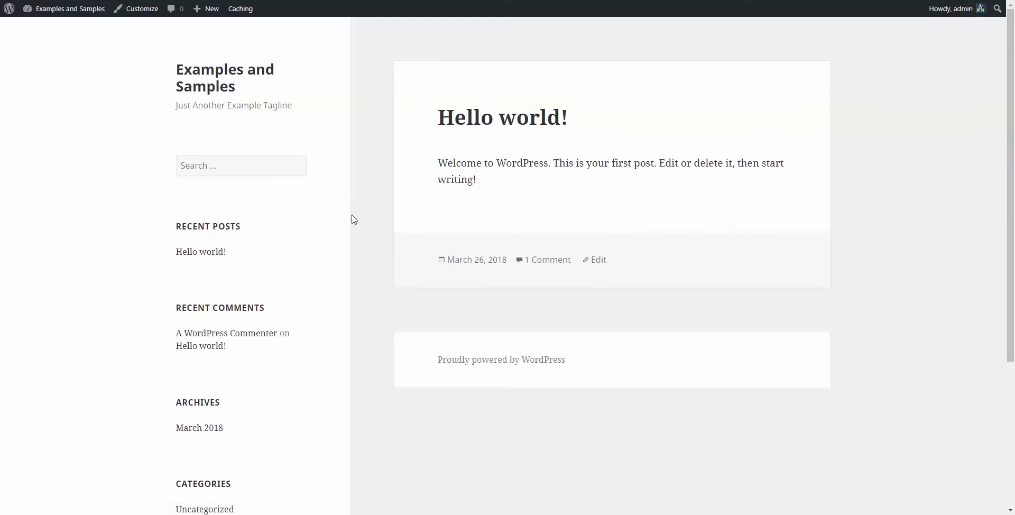
{"action": "scroll", "coordinate": [354, 222], "scroll_direction": "down", "scroll_amount": 4}
{"action": "scroll", "coordinate": [354, 231], "scroll_direction": "up", "scroll_amount": 4}
{"action": "key", "text": "alt+Left"}
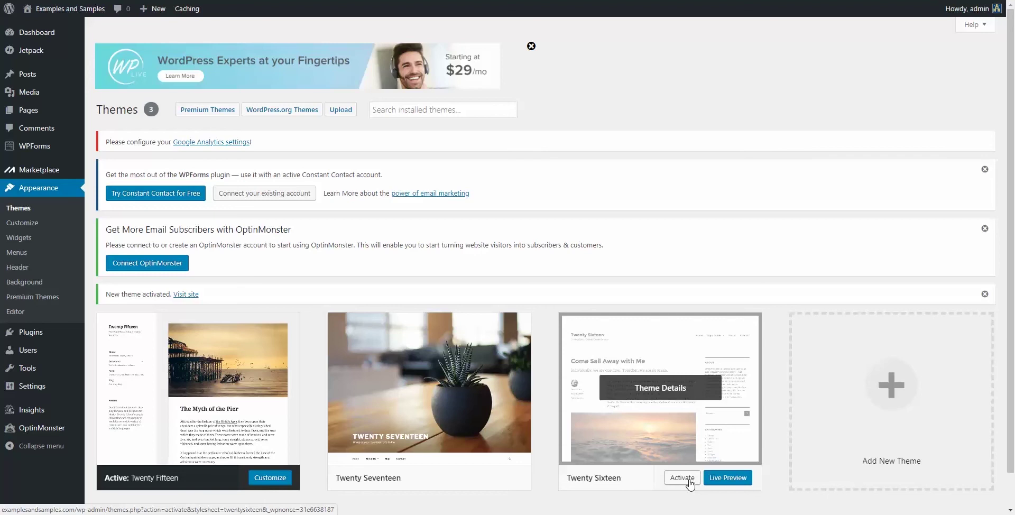
Step: Activate Twenty Sixteen and reload the live front page to confirm its new layout
{"action": "left_click", "coordinate": [682, 477]}
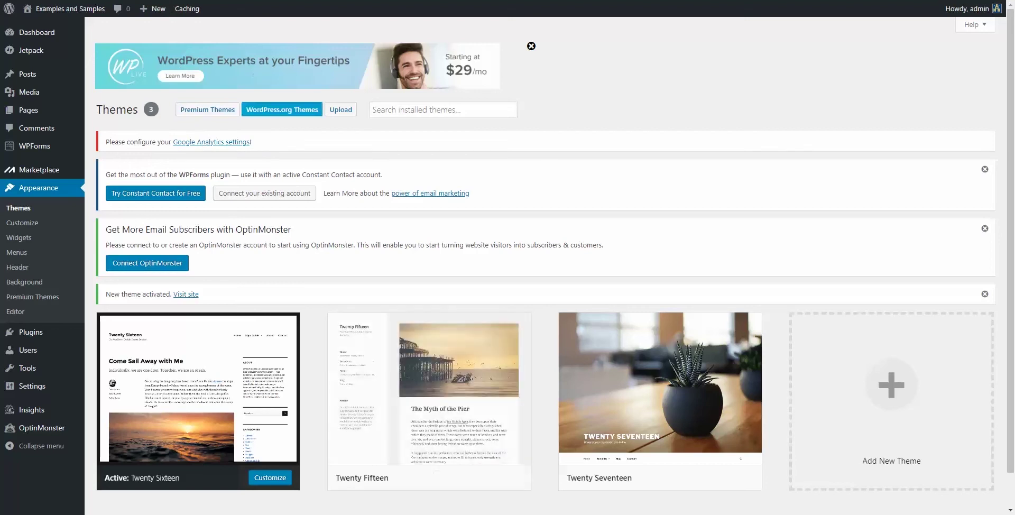
{"action": "left_click", "coordinate": [174, 0]}
{"action": "left_click", "coordinate": [40, 0]}
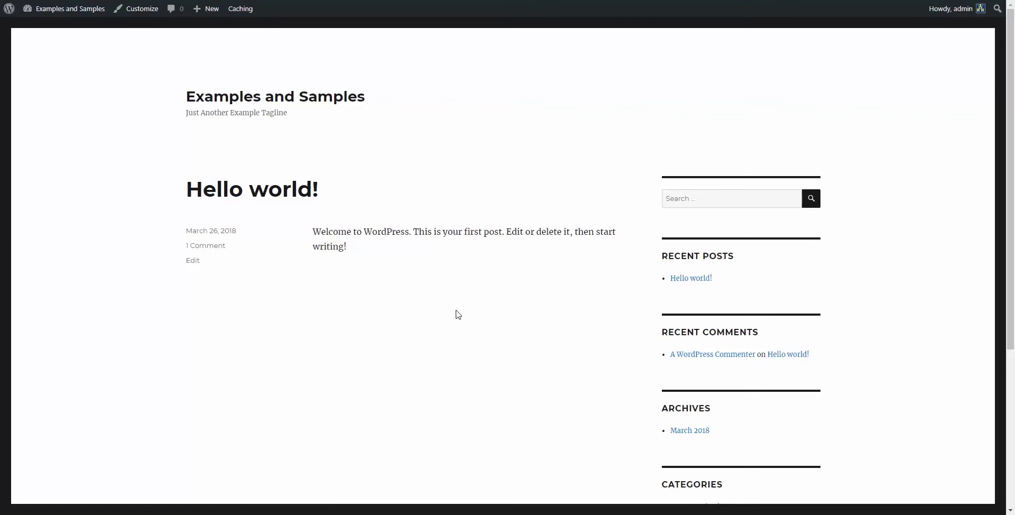
{"action": "scroll", "coordinate": [458, 313], "scroll_direction": "down", "scroll_amount": 4}
{"action": "scroll", "coordinate": [462, 313], "scroll_direction": "up", "scroll_amount": 5}
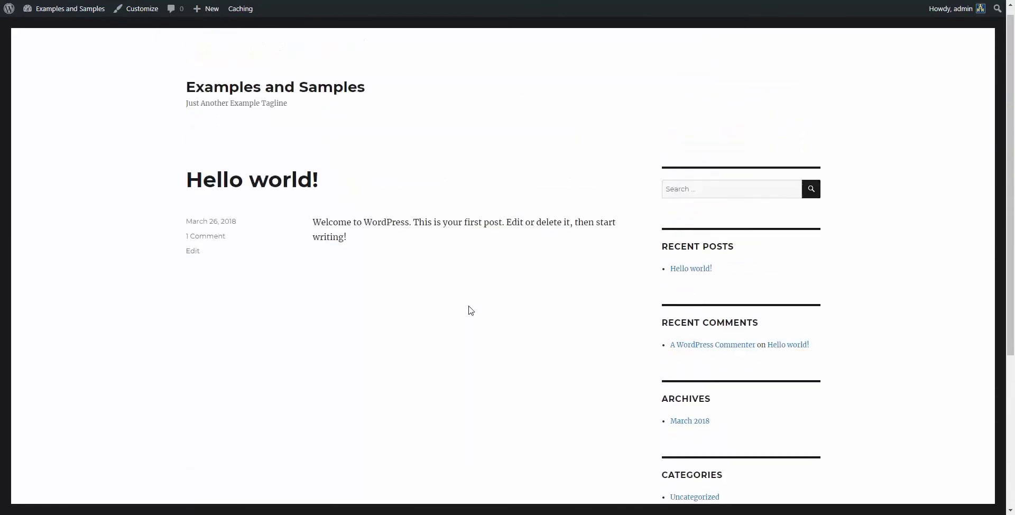
{"action": "left_click", "coordinate": [59, 0]}
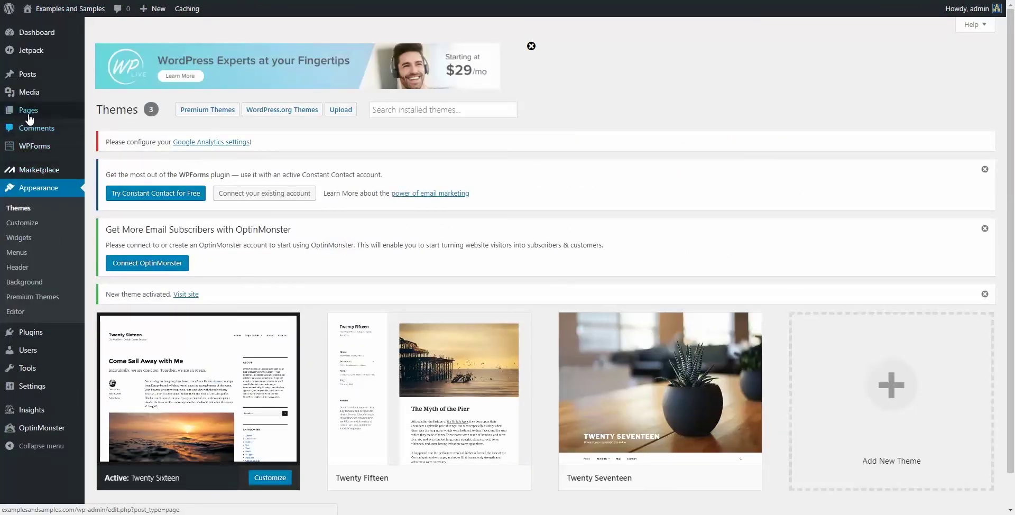
Step: Start a new page titled 'This is a test page' with a body ending in 'Great.'
{"action": "mouse_move", "coordinate": [29, 117]}
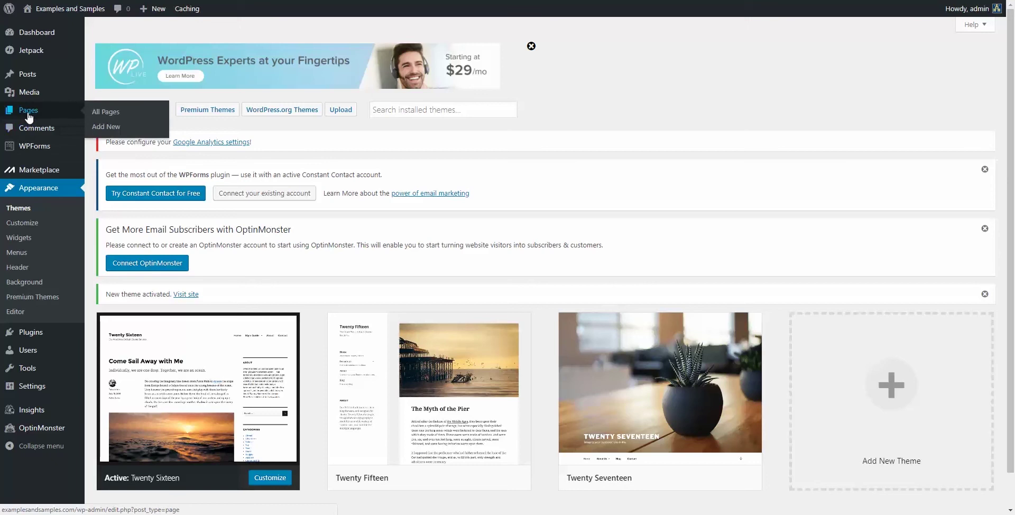
{"action": "left_click", "coordinate": [101, 128]}
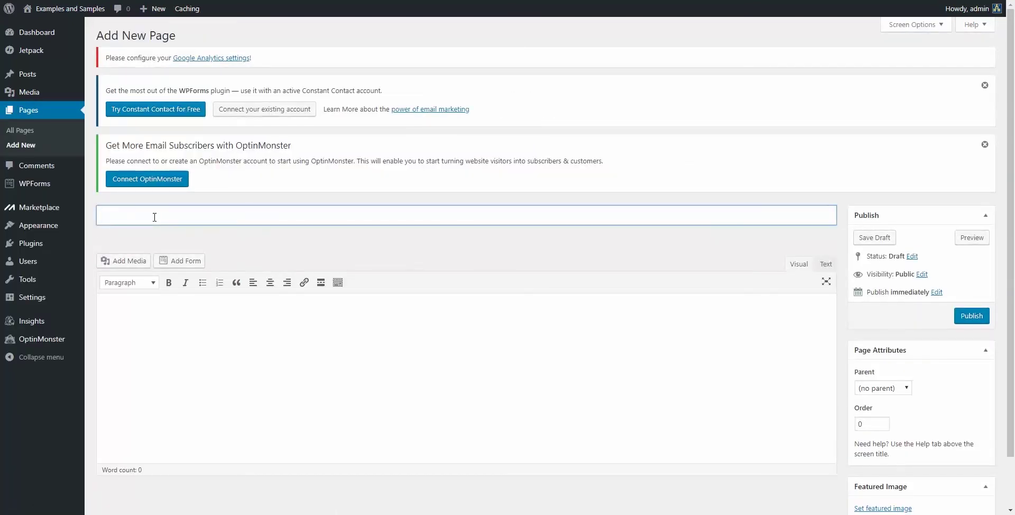
{"action": "type", "text": "This is a teast page"}
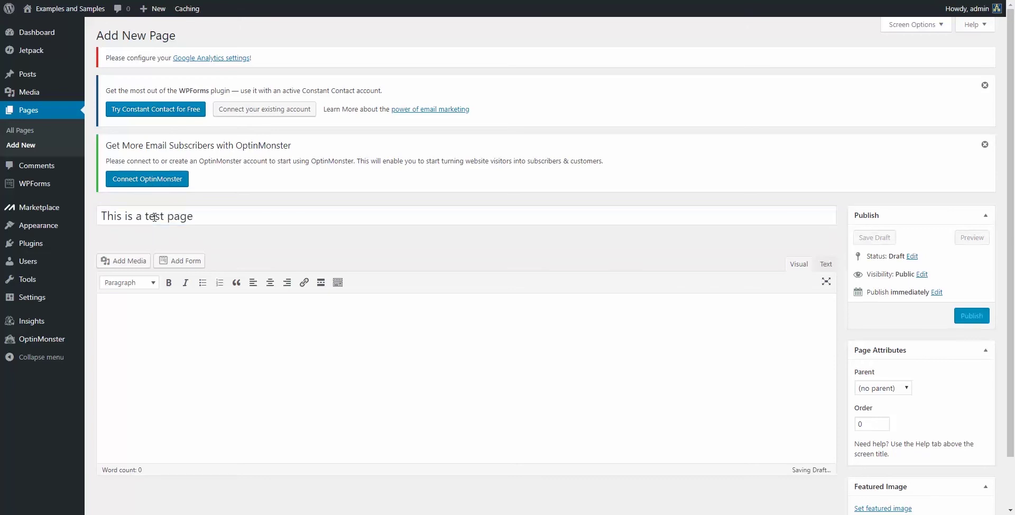
{"action": "type", "text": "This is a "}
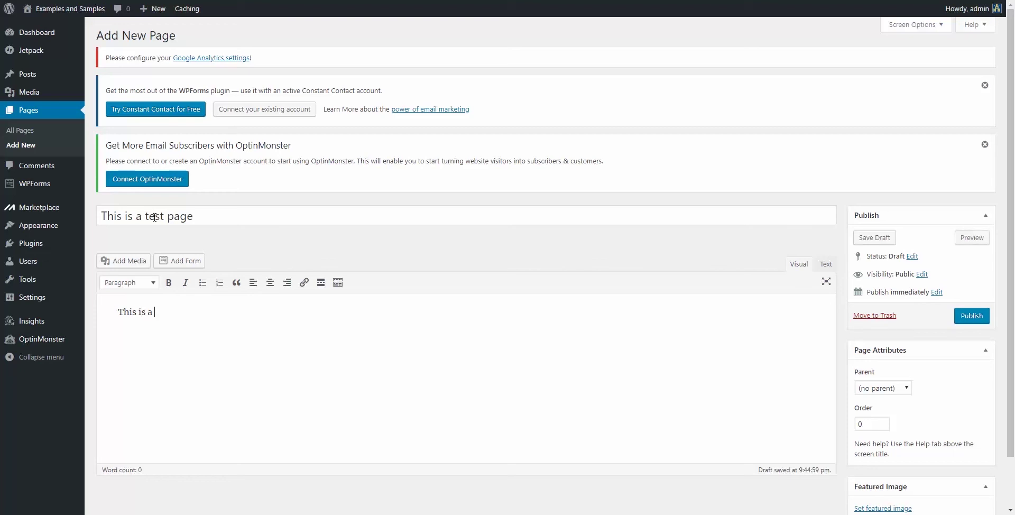
{"action": "type", "text": "etst p"}
{"action": "key", "text": "BackSpace"}
{"action": "key", "text": "BackSpace"}
{"action": "key", "text": "BackSpace"}
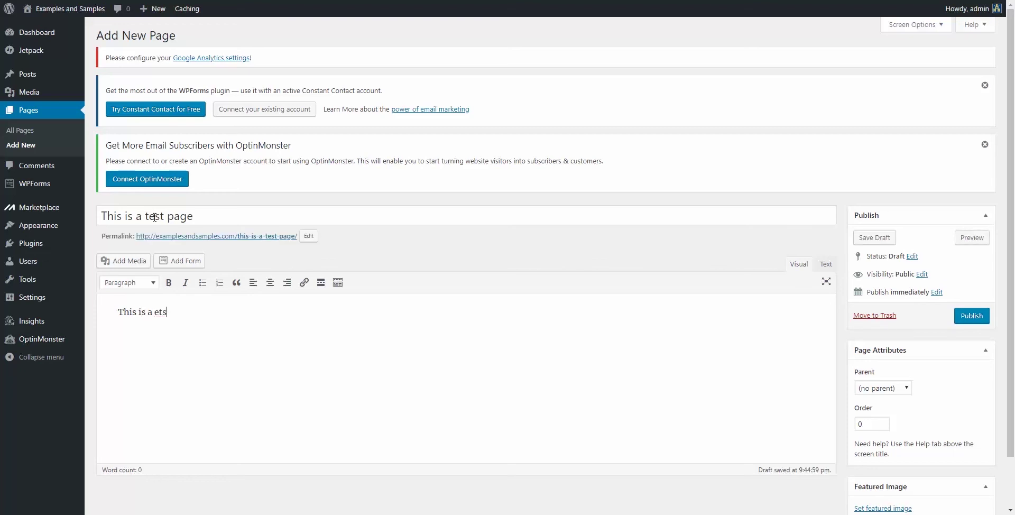
{"action": "type", "text": "test page. "}
{"action": "type", "text": "Great."}
Step: Delete the first body line so only 'Great.' remains
{"action": "left_click_drag", "start_coordinate": [230, 339], "coordinate": [116, 312]}
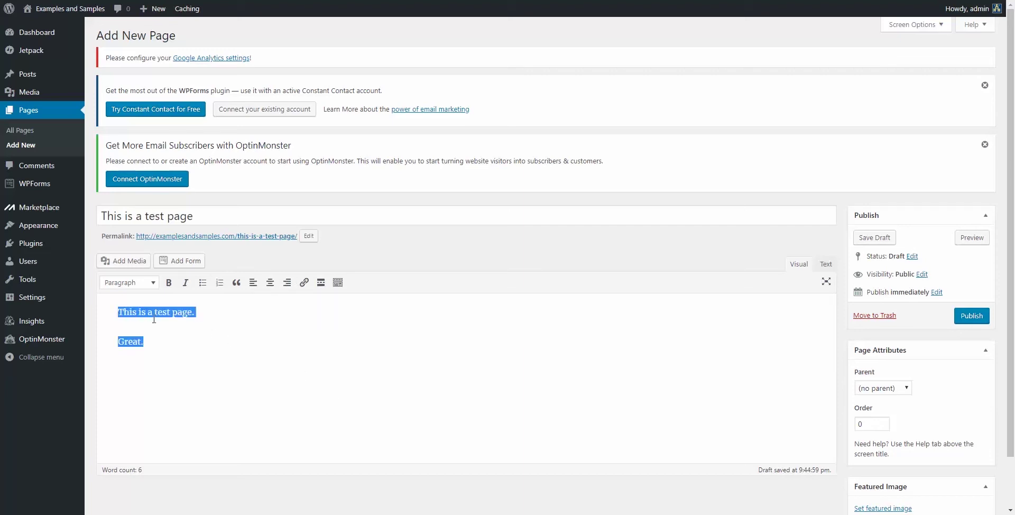
{"action": "left_click", "coordinate": [208, 311]}
{"action": "left_click_drag", "start_coordinate": [208, 311], "coordinate": [82, 312]}
{"action": "key", "text": "BackSpace"}
{"action": "key", "text": "Delete"}
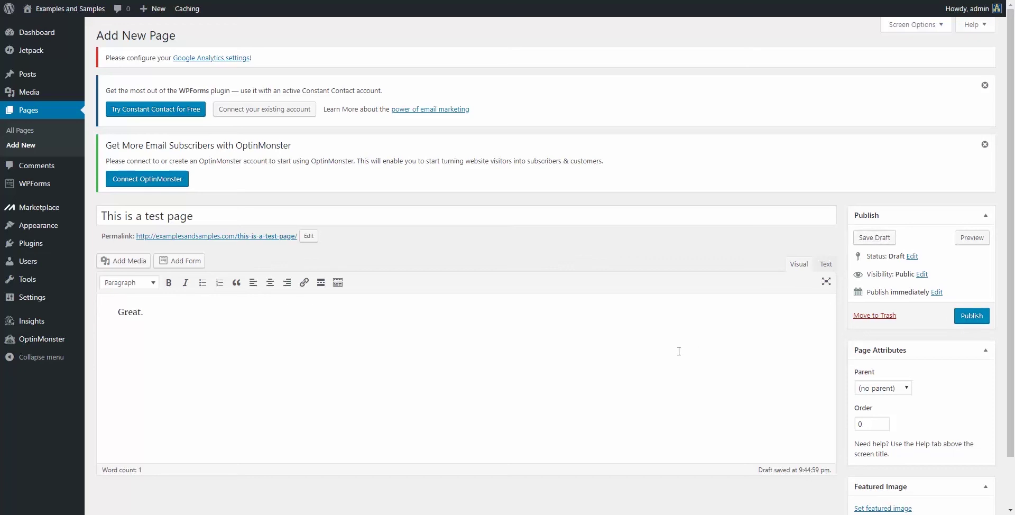
{"action": "scroll", "coordinate": [678, 349], "scroll_direction": "down", "scroll_amount": 1}
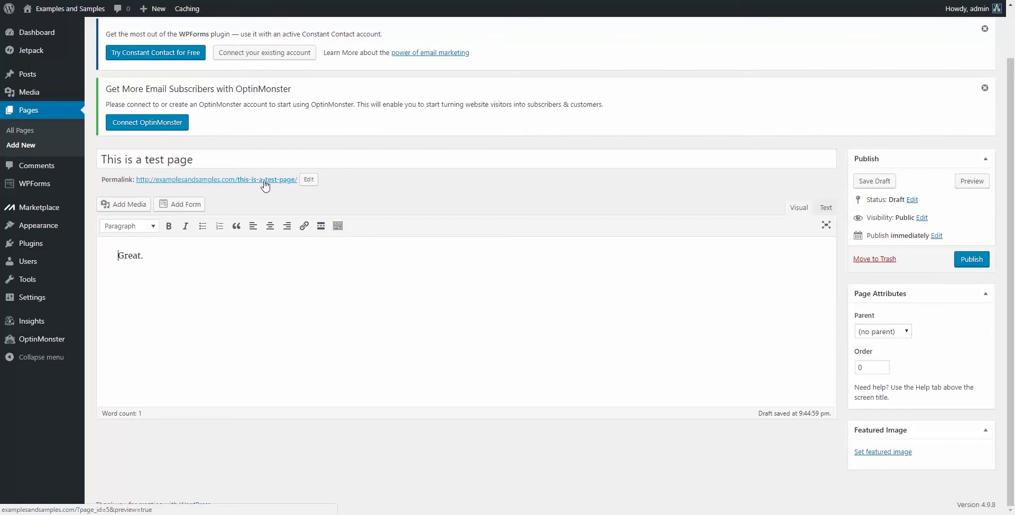
Step: Change the page's permalink slug to 'testpage' and publish the page
{"action": "left_click", "coordinate": [308, 179]}
{"action": "left_click_drag", "start_coordinate": [301, 179], "coordinate": [226, 179]}
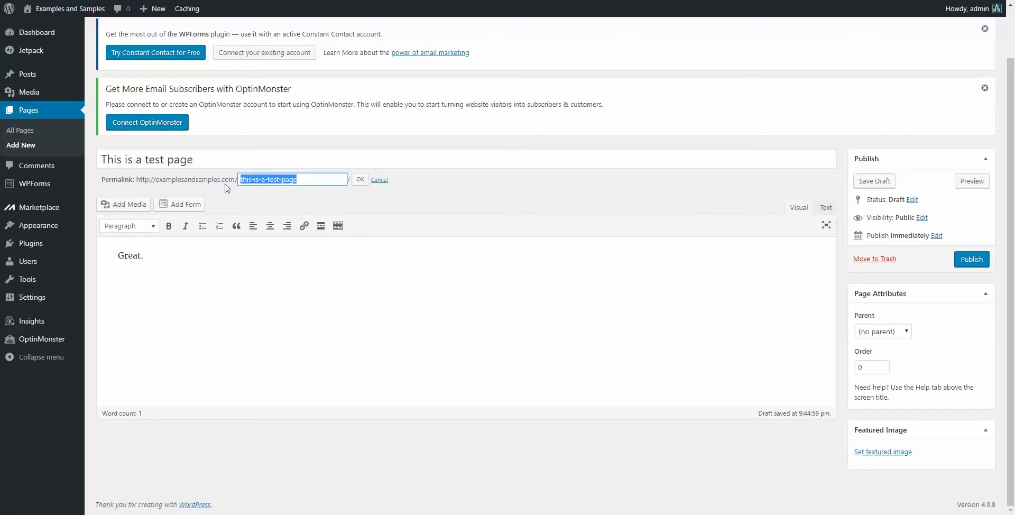
{"action": "type", "text": "e"}
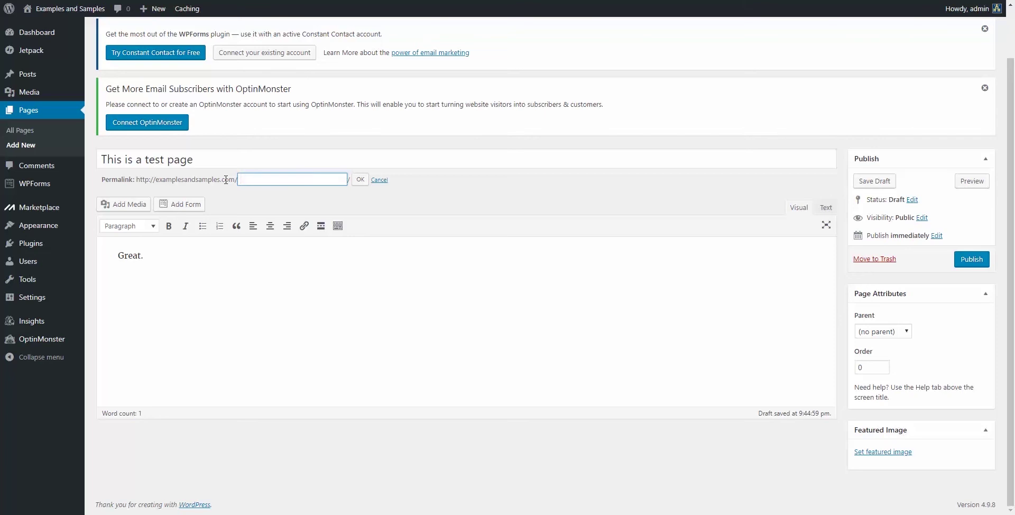
{"action": "type", "text": "estpage"}
{"action": "left_click", "coordinate": [360, 180]}
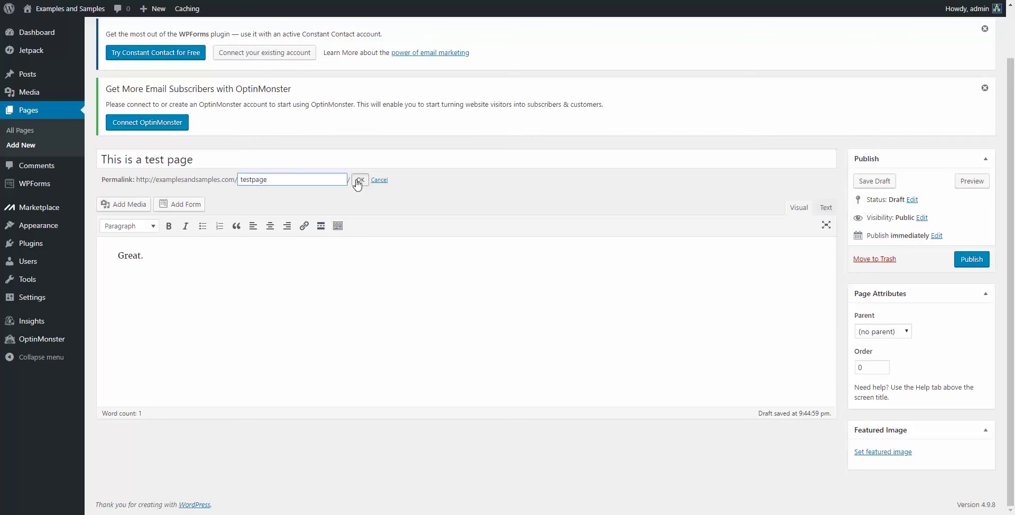
{"action": "left_click", "coordinate": [350, 303]}
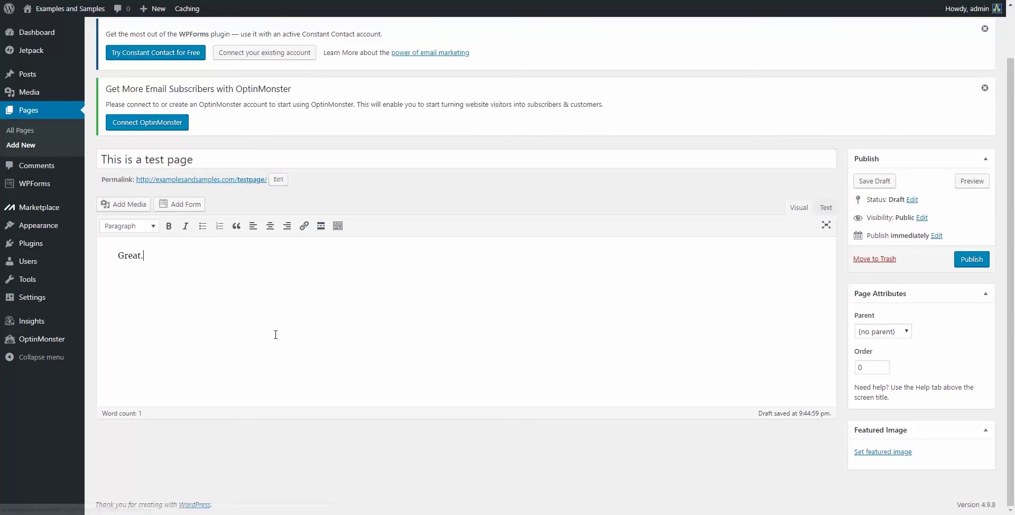
{"action": "left_click", "coordinate": [973, 259]}
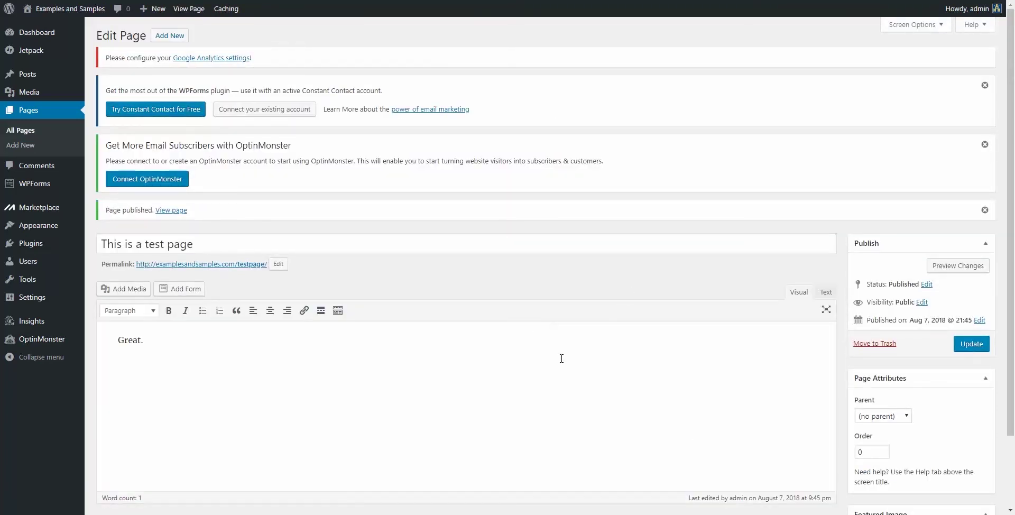
Step: Move the default Hello world! post from All Posts to the trash
{"action": "mouse_move", "coordinate": [33, 75]}
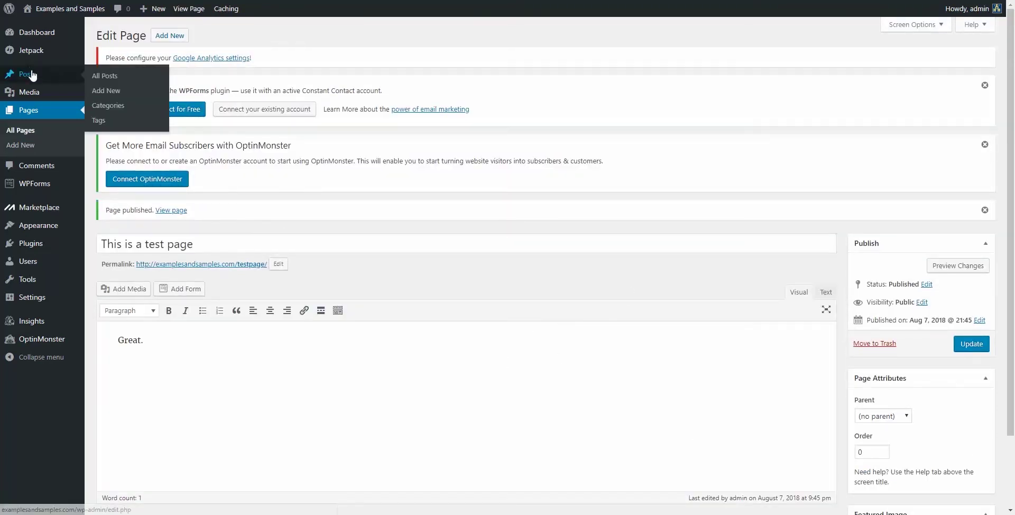
{"action": "left_click", "coordinate": [108, 79]}
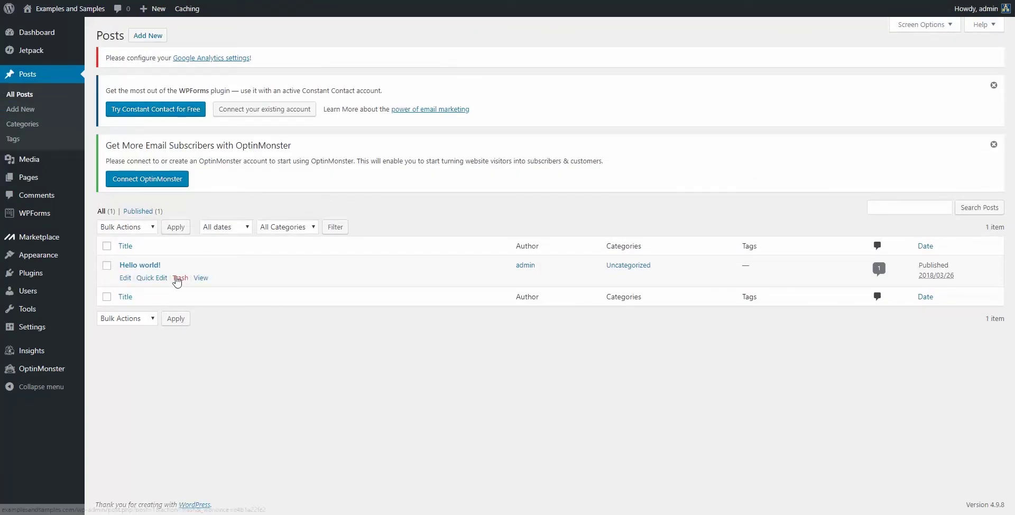
{"action": "left_click", "coordinate": [182, 278]}
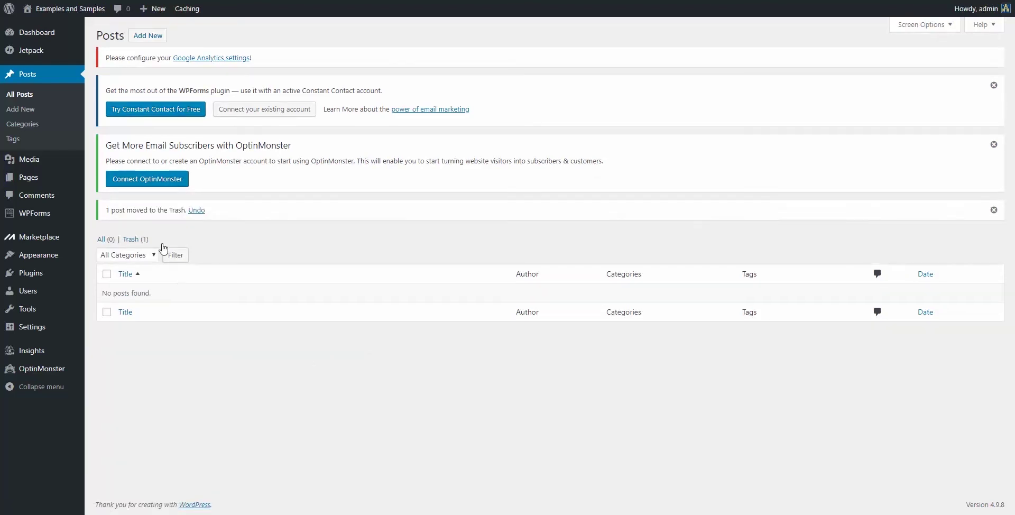
{"action": "left_click", "coordinate": [151, 35]}
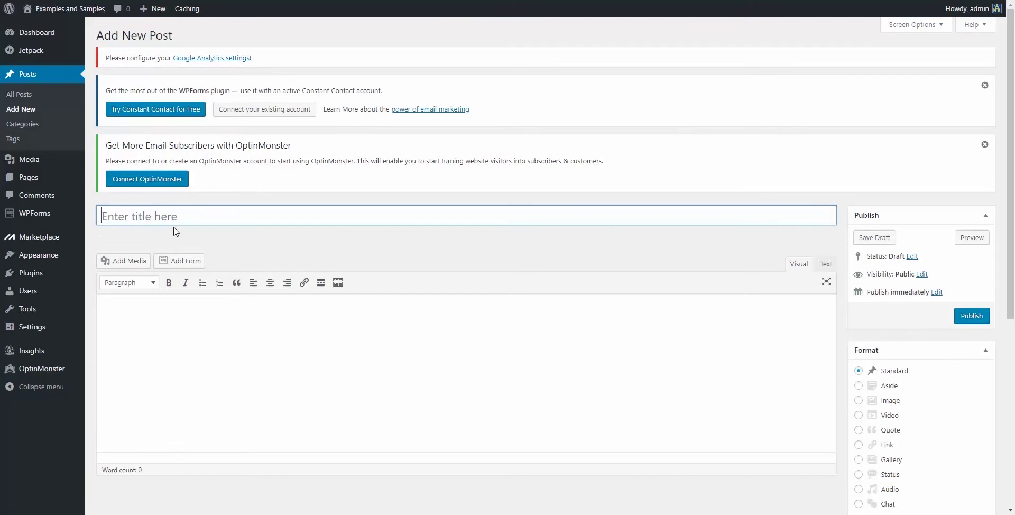
Step: Title the new post 'This is a test post' and write 'This is my first post on Examples and Samples. Yay!'
{"action": "left_click", "coordinate": [155, 216]}
{"action": "type", "text": "Thi"}
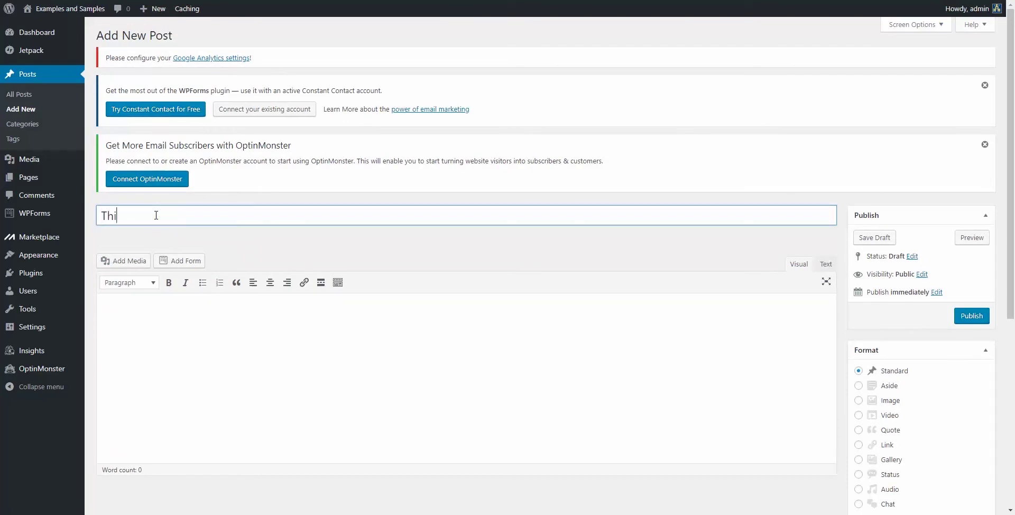
{"action": "type", "text": "s is a test post"}
{"action": "key", "text": "Tab"}
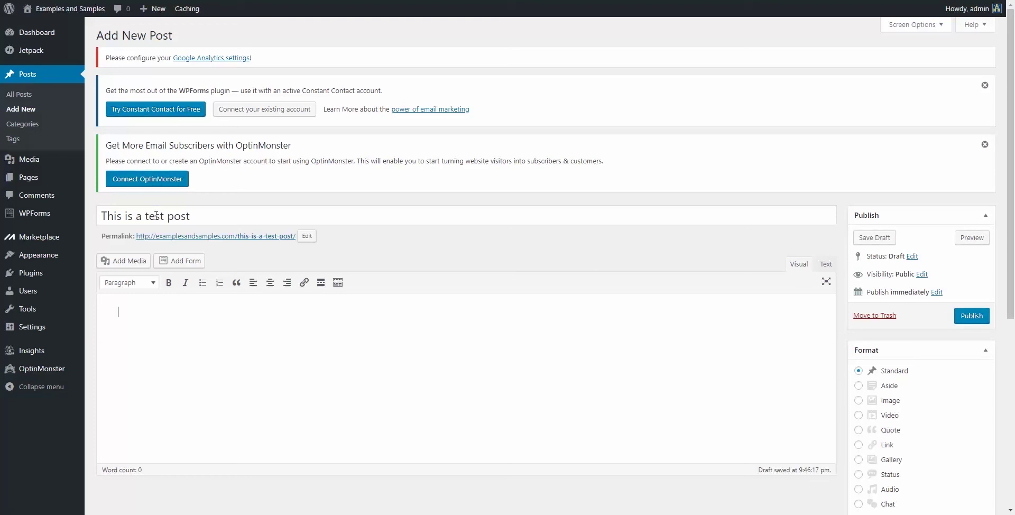
{"action": "type", "text": "This is my first post on Exam"}
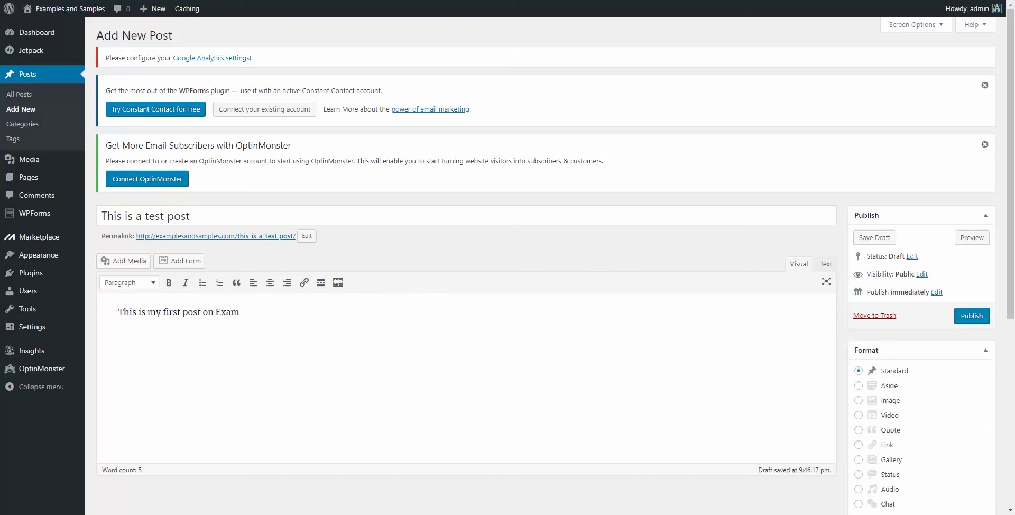
{"action": "type", "text": "ples and Samples"}
{"action": "type", "text": "Yay!"}
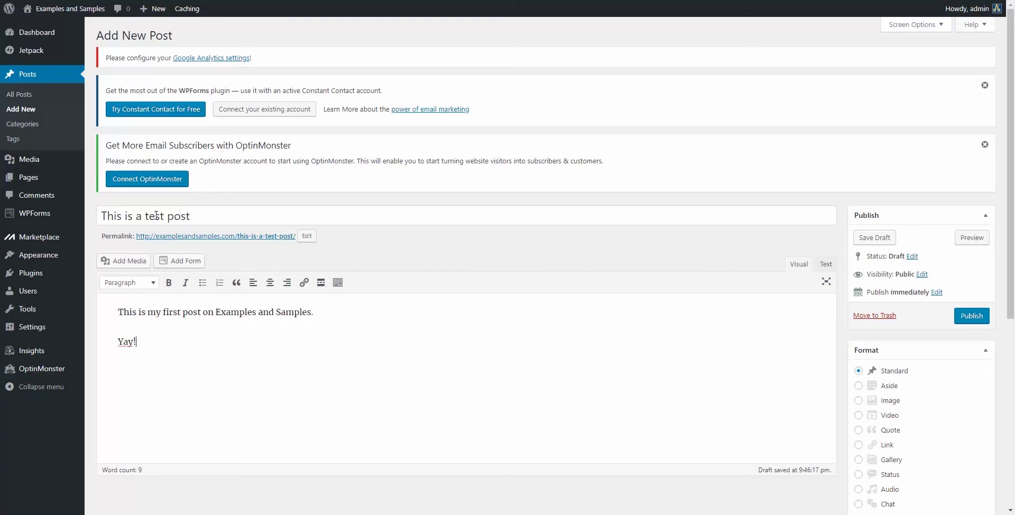
Step: Create a new 'Test' category and assign it to the post
{"action": "scroll", "coordinate": [560, 367], "scroll_direction": "down", "scroll_amount": 4}
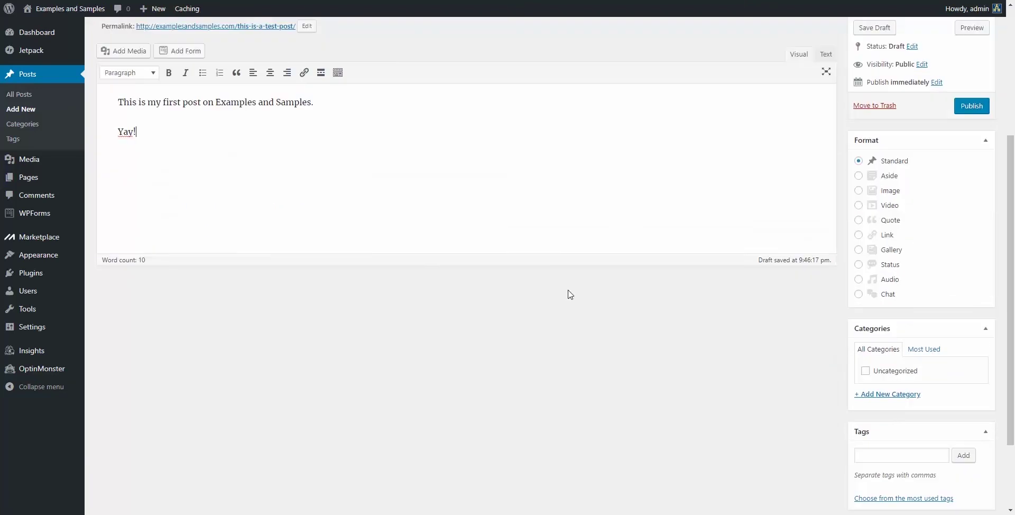
{"action": "left_click", "coordinate": [882, 394]}
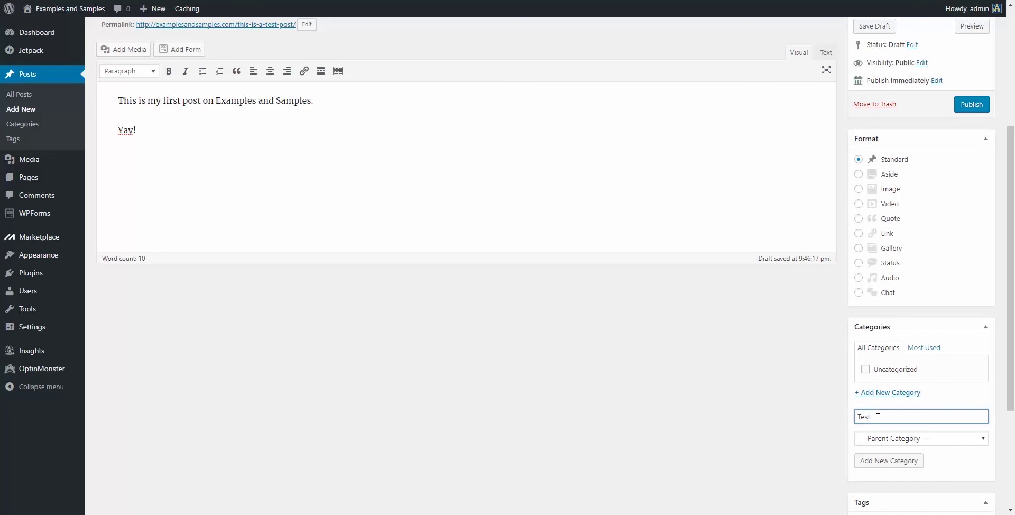
{"action": "scroll", "coordinate": [877, 410], "scroll_direction": "down", "scroll_amount": 2}
{"action": "left_click", "coordinate": [879, 356]}
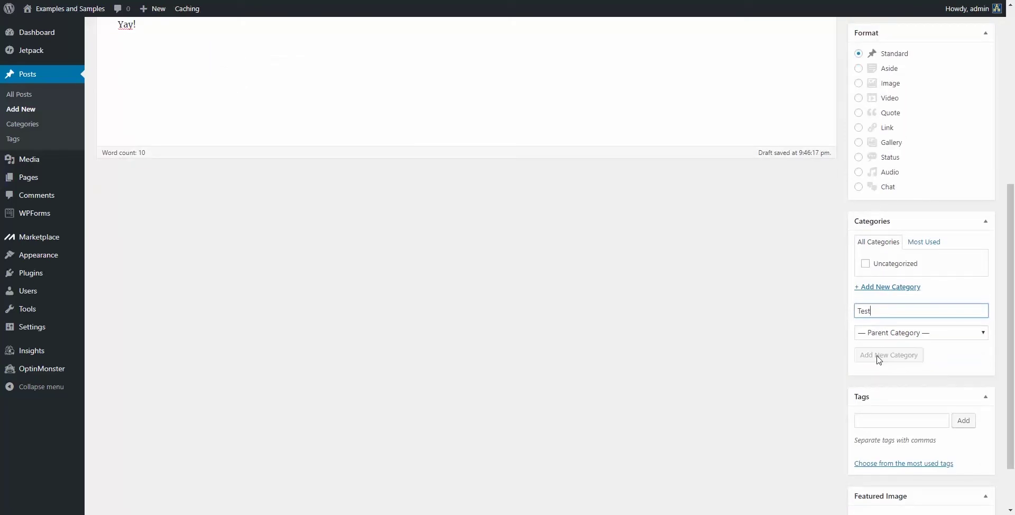
Step: Add the tags test, post and new to the post
{"action": "left_click", "coordinate": [892, 434]}
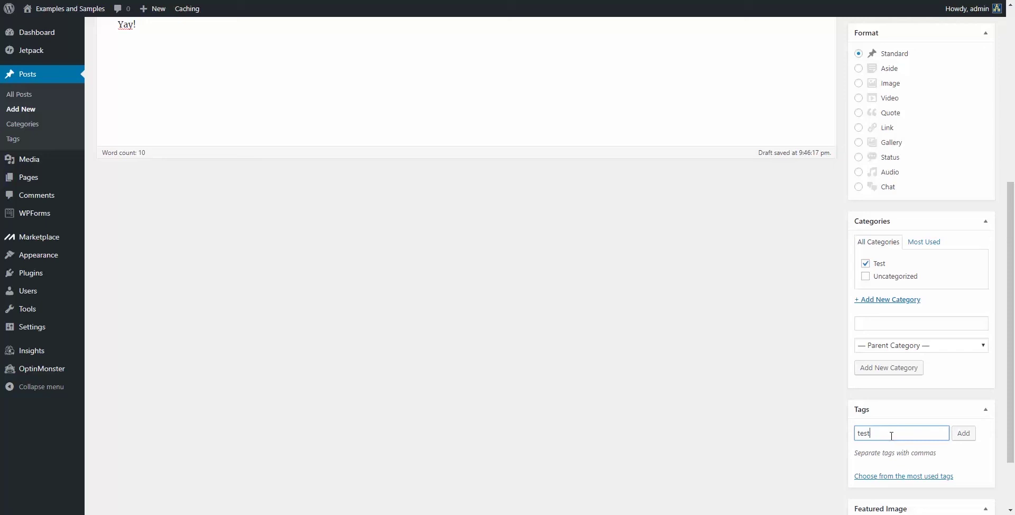
{"action": "type", "text": "test"}
{"action": "scroll", "coordinate": [940, 422], "scroll_direction": "down", "scroll_amount": 2}
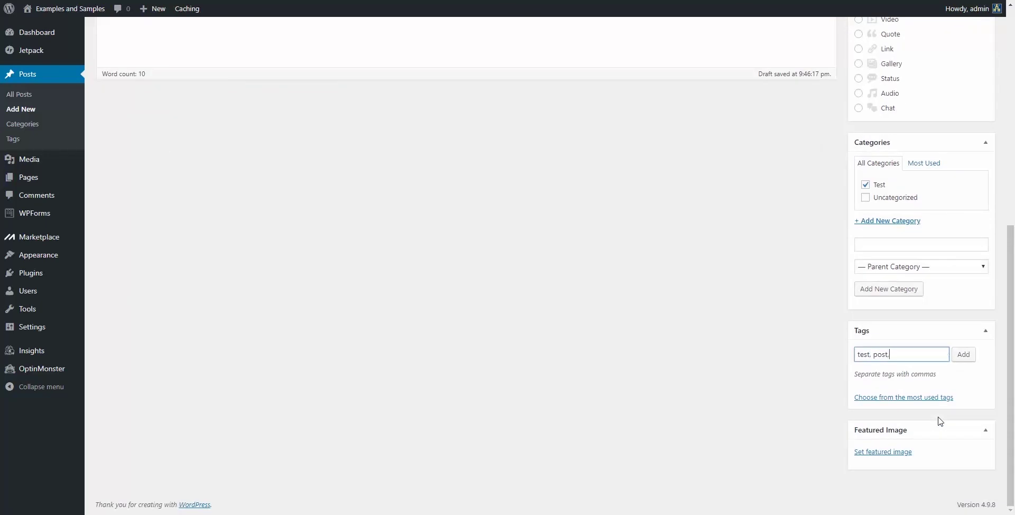
{"action": "type", "text": "new"}
{"action": "left_click", "coordinate": [968, 355]}
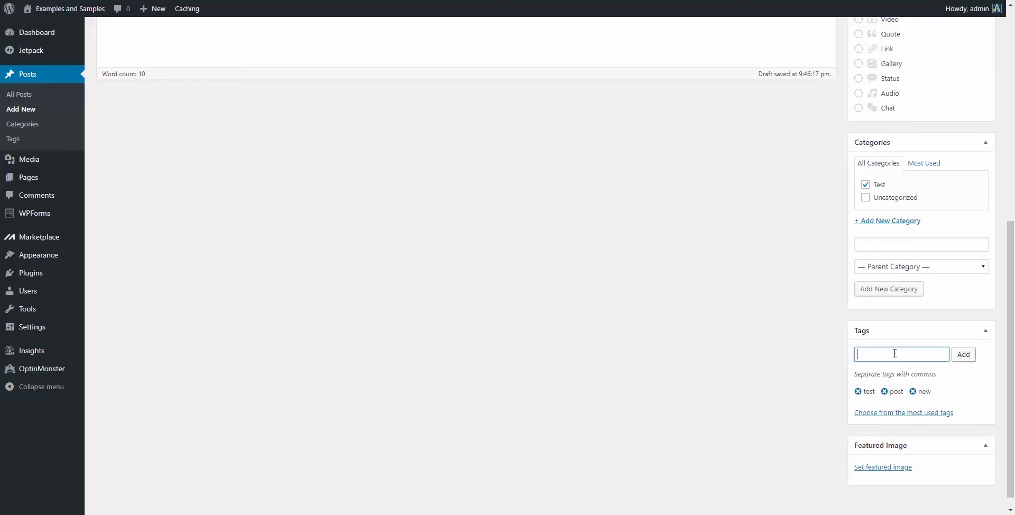
{"action": "scroll", "coordinate": [679, 370], "scroll_direction": "up", "scroll_amount": 8}
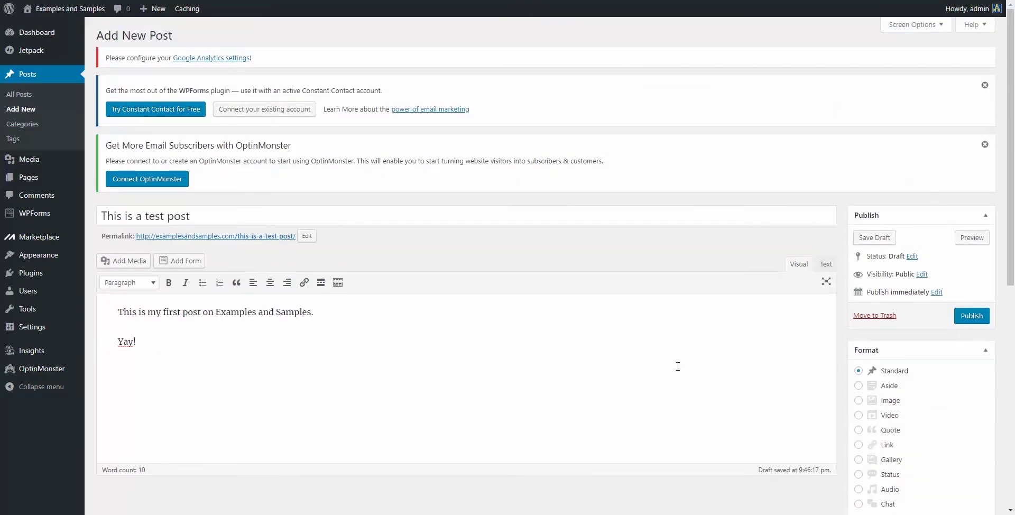
Step: Publish the post, check it on the refreshed live front page, then return to the editor
{"action": "left_click", "coordinate": [971, 317]}
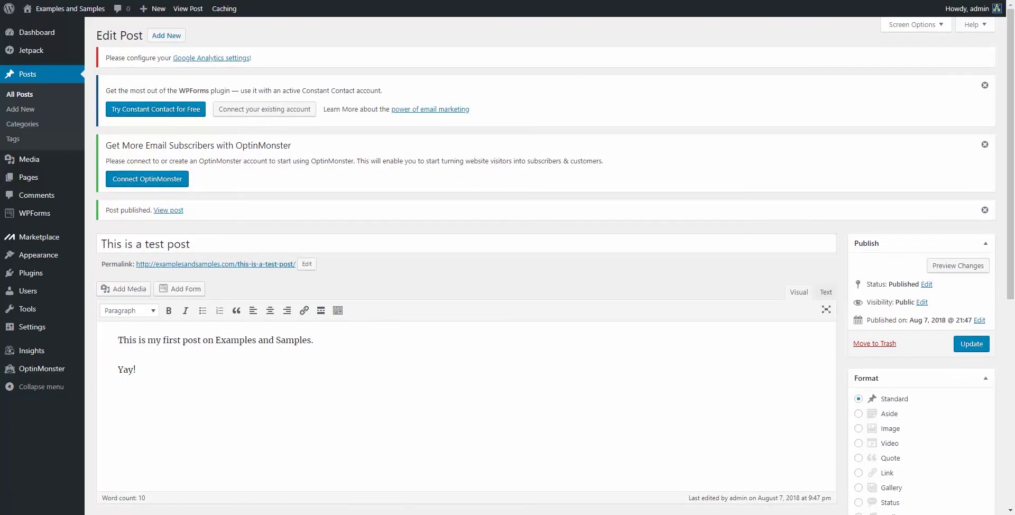
{"action": "mouse_move", "coordinate": [971, 10]}
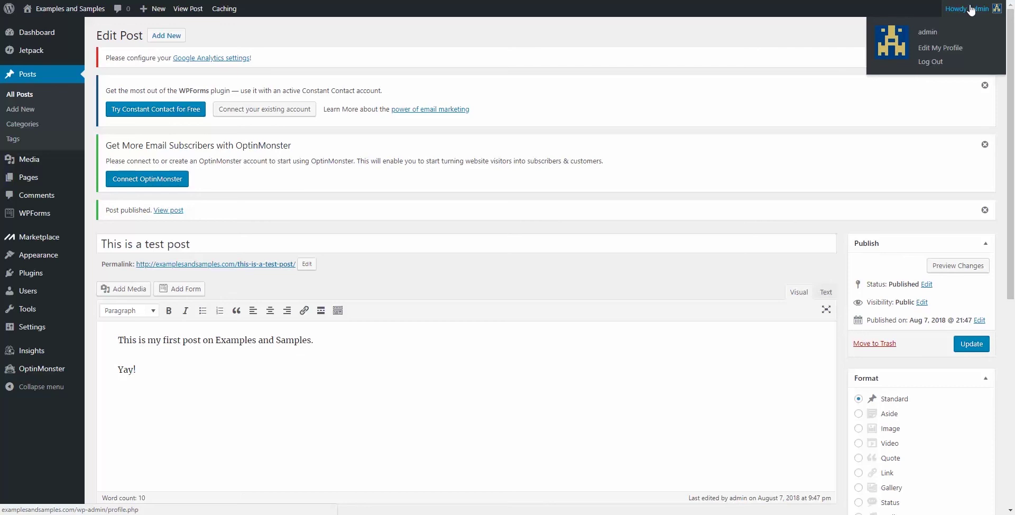
{"action": "left_click", "coordinate": [70, 8]}
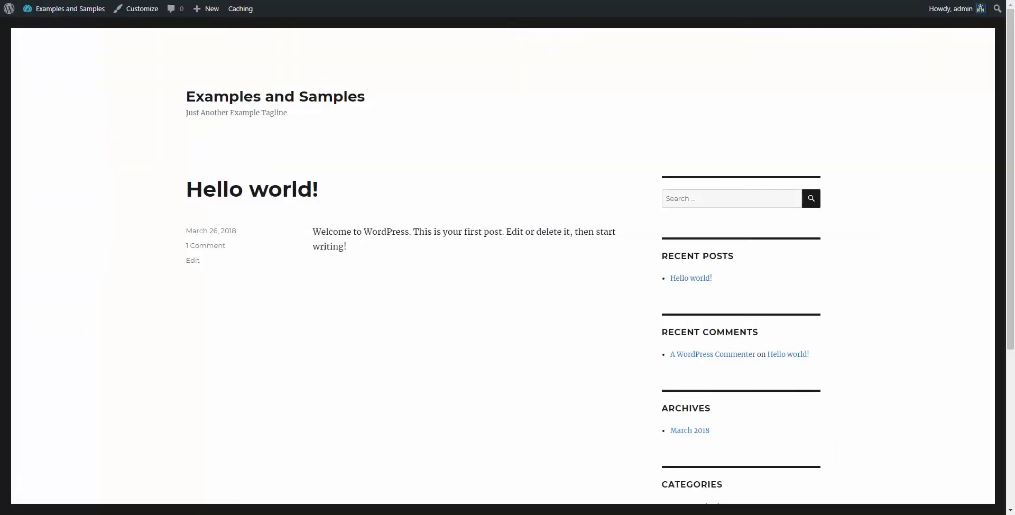
{"action": "key", "text": "F5"}
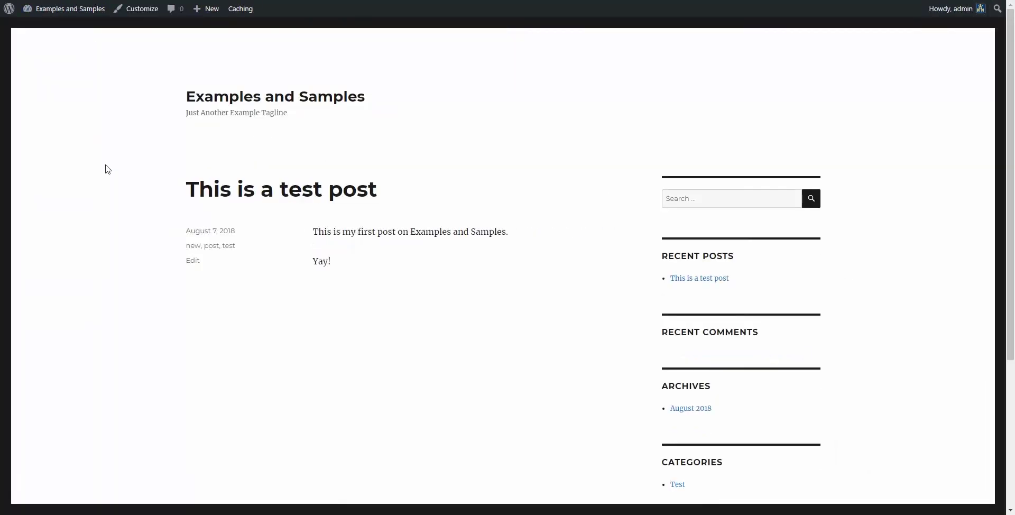
{"action": "scroll", "coordinate": [458, 302], "scroll_direction": "down", "scroll_amount": 3}
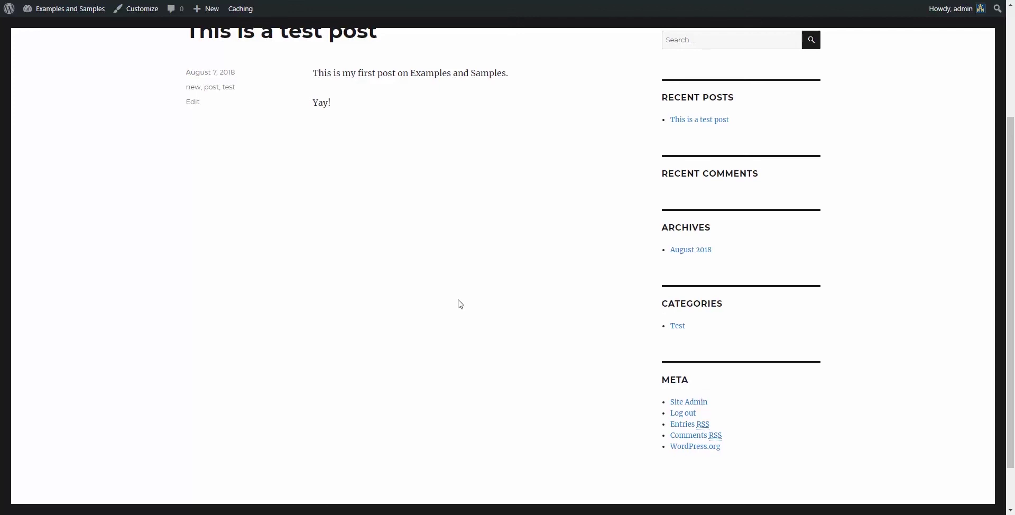
{"action": "scroll", "coordinate": [458, 302], "scroll_direction": "up", "scroll_amount": 3}
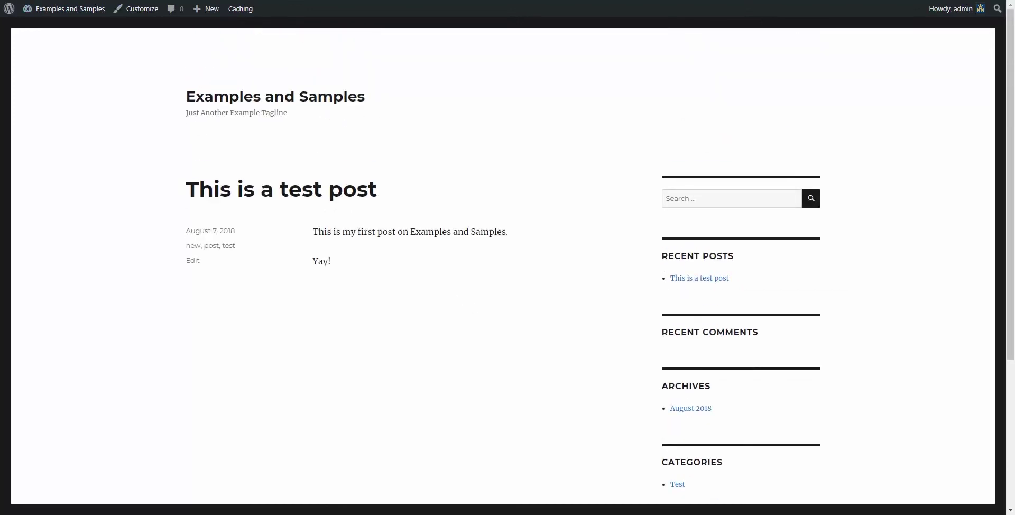
{"action": "key", "text": "alt+Left"}
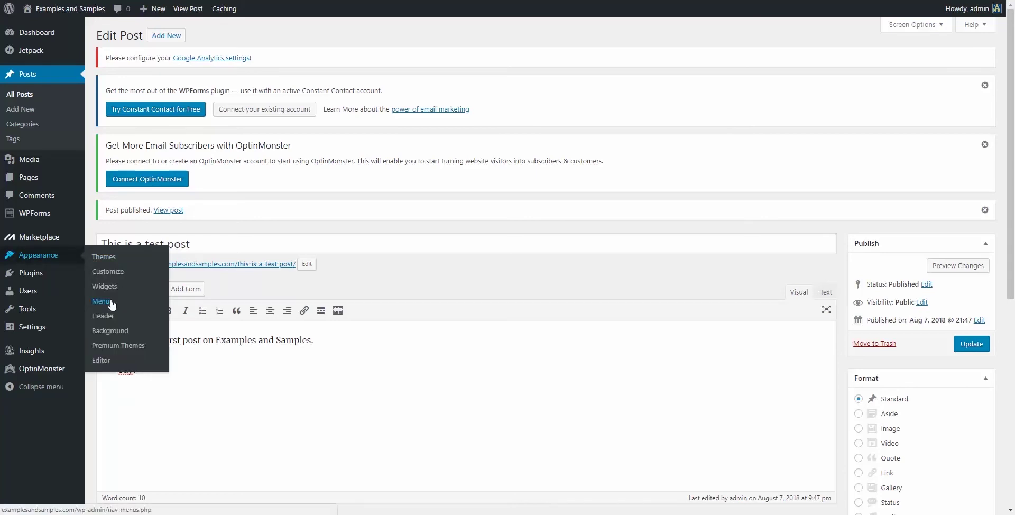
Step: Create a new navigation menu named Navmenu
{"action": "left_click", "coordinate": [102, 301]}
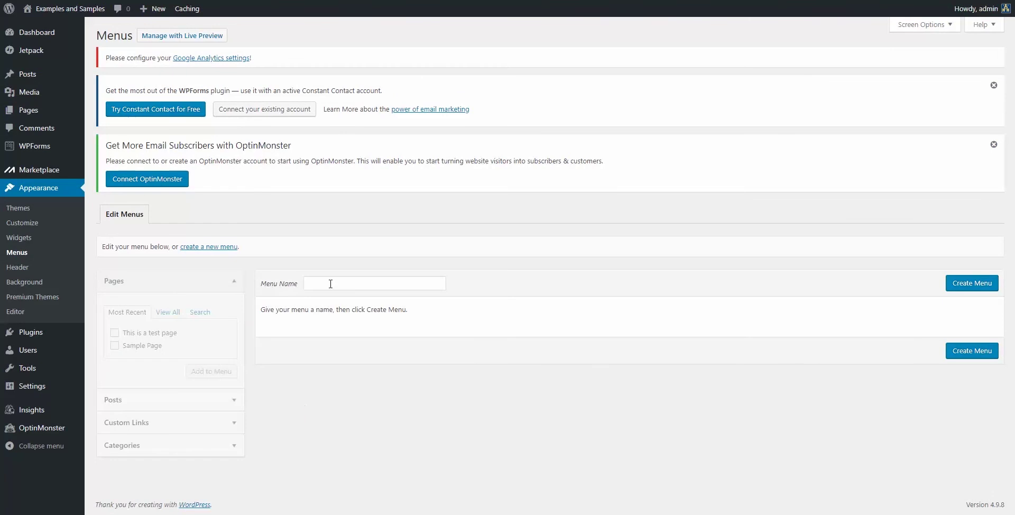
{"action": "left_click", "coordinate": [329, 283]}
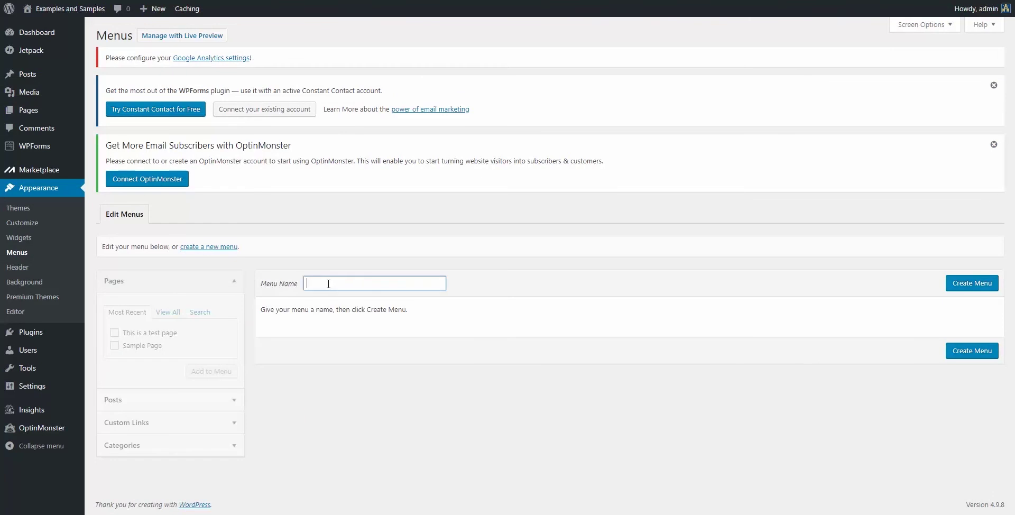
{"action": "type", "text": "Navmenu"}
{"action": "left_click", "coordinate": [965, 285]}
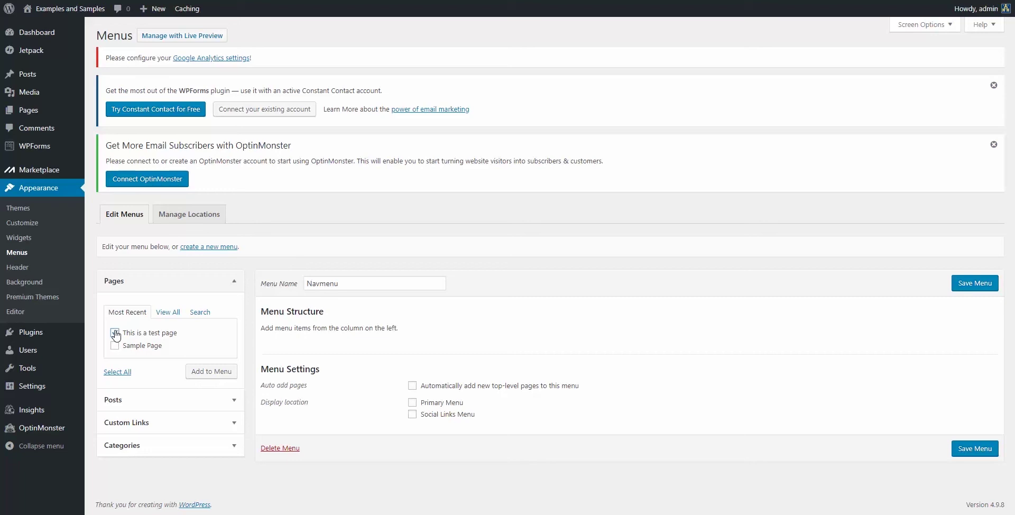
Step: Add 'This is a test page' to Navmenu, save it, and view the live site
{"action": "left_click", "coordinate": [212, 371]}
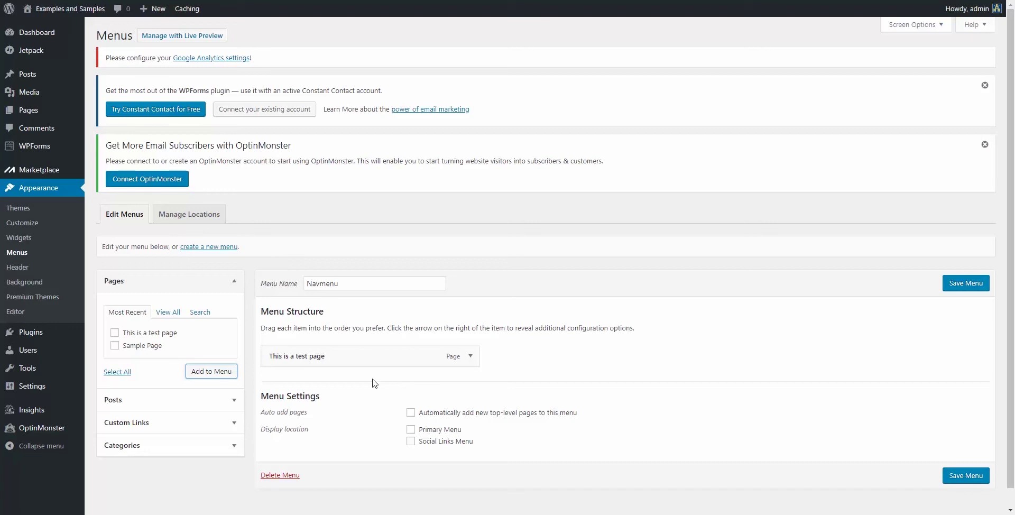
{"action": "left_click", "coordinate": [945, 285]}
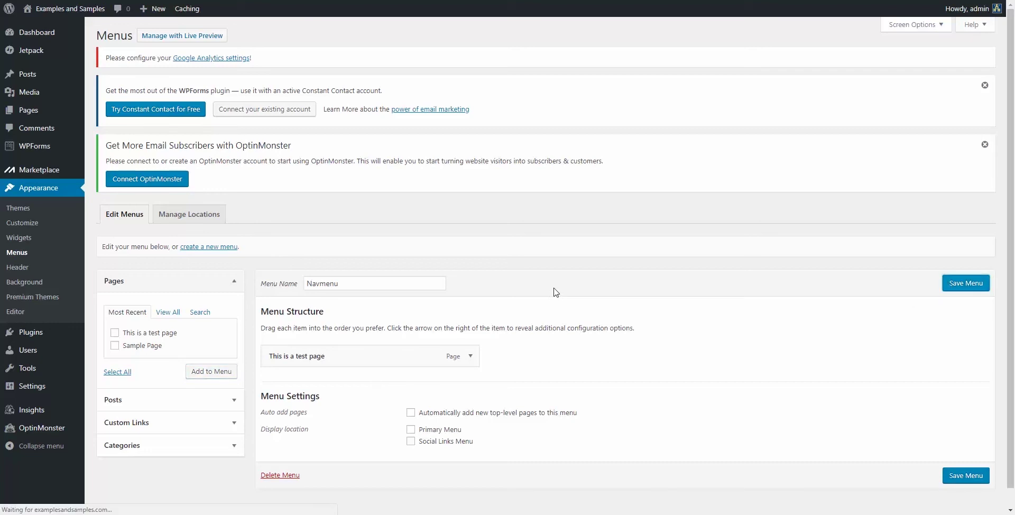
{"action": "left_click", "coordinate": [138, 0]}
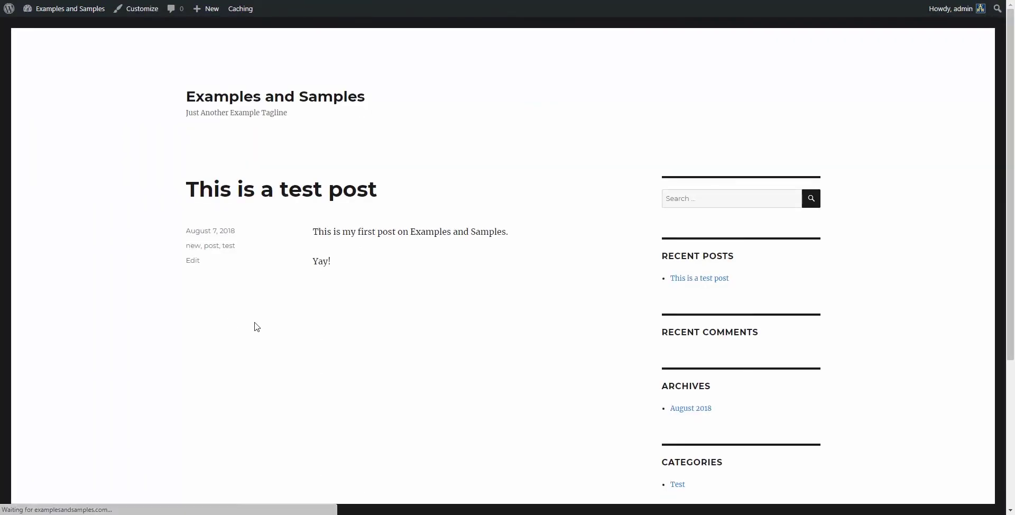
Step: Assign Navmenu to the Primary Menu display location and save it
{"action": "scroll", "coordinate": [548, 318], "scroll_direction": "down", "scroll_amount": 1}
{"action": "scroll", "coordinate": [548, 318], "scroll_direction": "down", "scroll_amount": 3}
{"action": "scroll", "coordinate": [545, 316], "scroll_direction": "up", "scroll_amount": 4}
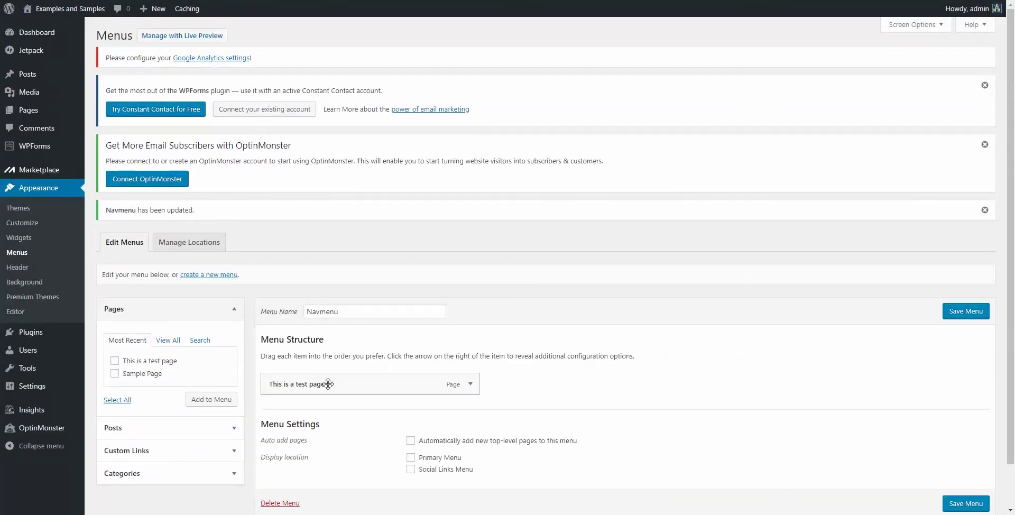
{"action": "scroll", "coordinate": [325, 385], "scroll_direction": "down", "scroll_amount": 1}
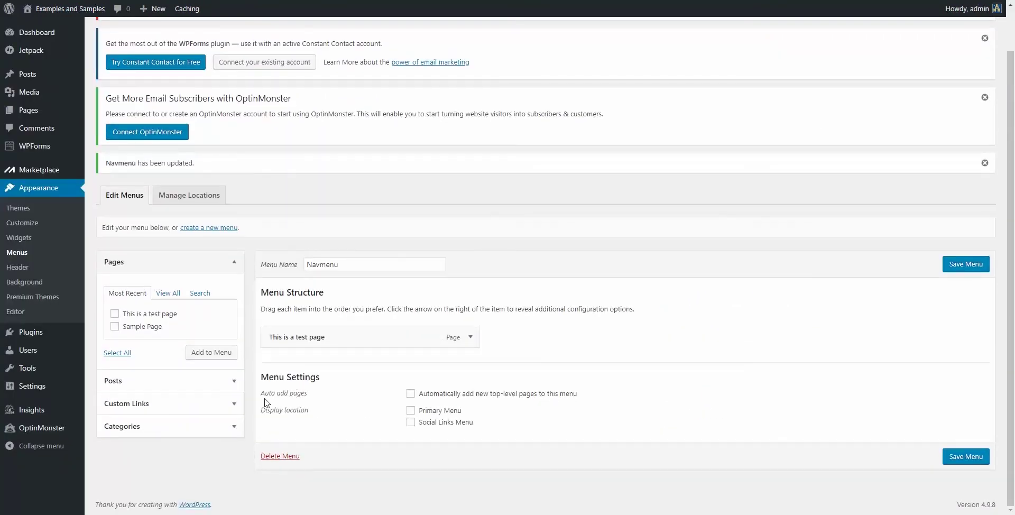
{"action": "left_click", "coordinate": [411, 410]}
{"action": "left_click", "coordinate": [980, 458]}
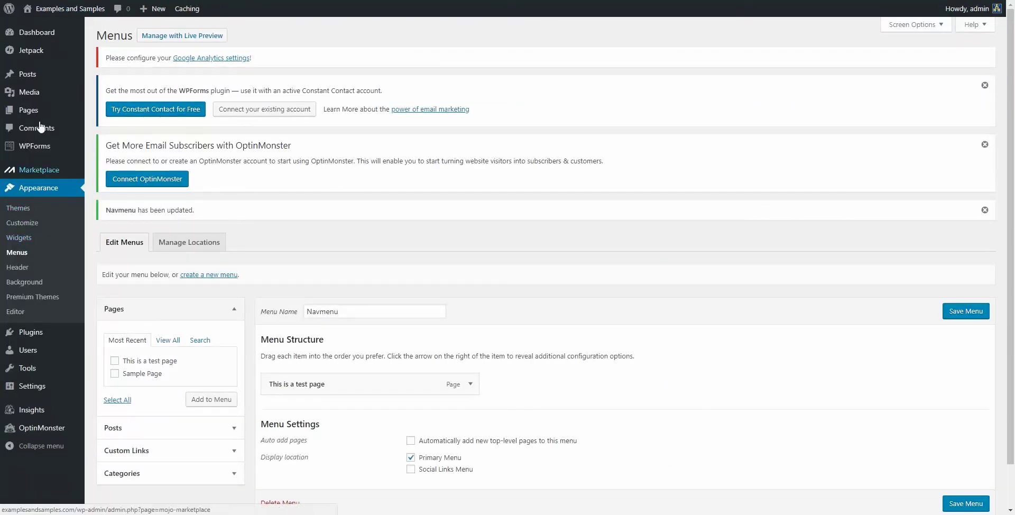
{"action": "mouse_move", "coordinate": [34, 111]}
{"action": "left_click", "coordinate": [112, 127]}
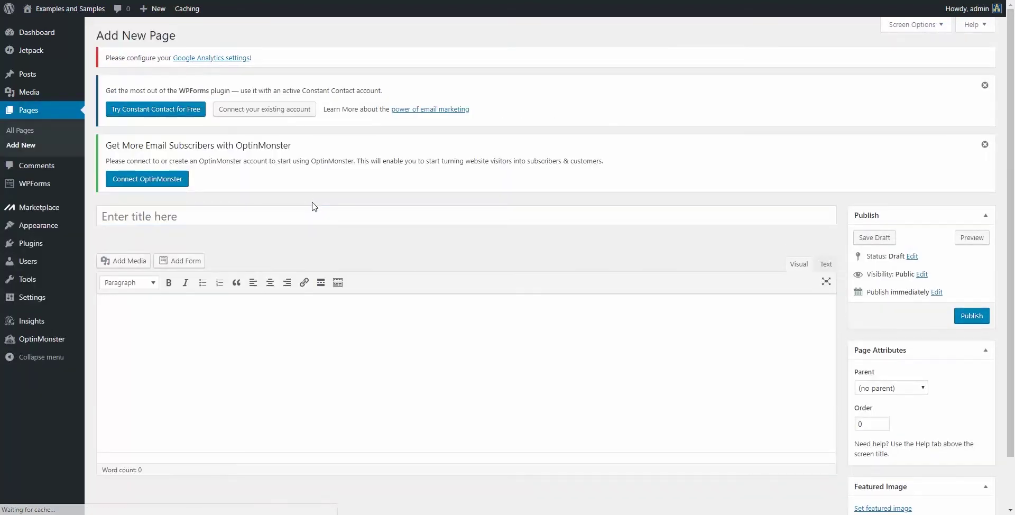
Step: Publish a new page titled 'Other Cool Page' with body text 'Pretty cool page'
{"action": "type", "text": "Other"}
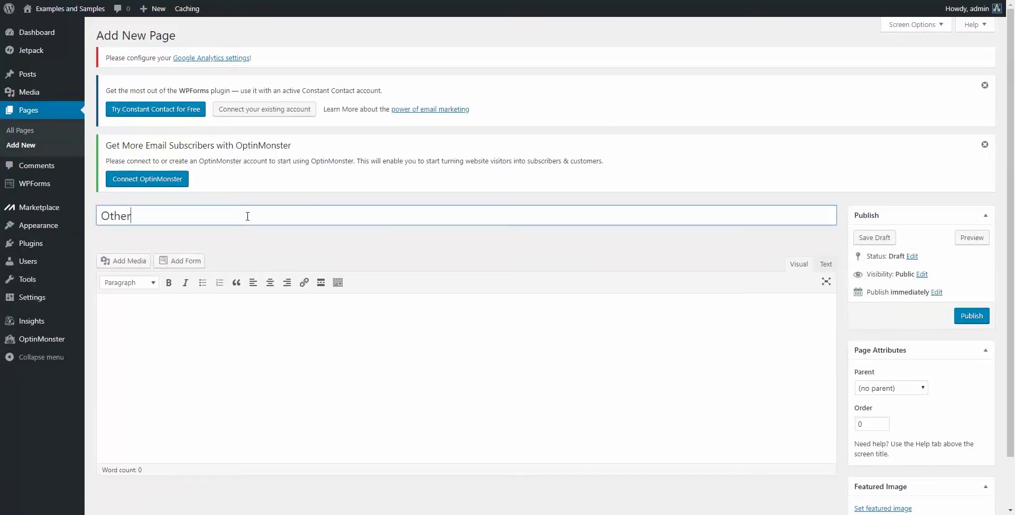
{"action": "key", "text": "BackSpace"}
{"action": "key", "text": "BackSpace"}
{"action": "key", "text": "BackSpace"}
{"action": "type", "text": "Coo"}
{"action": "left_click", "coordinate": [333, 339]}
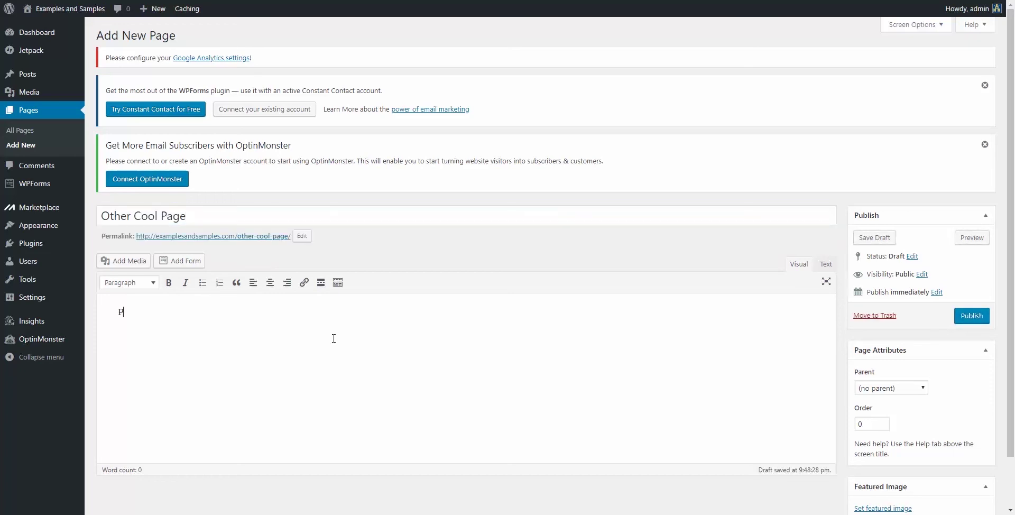
{"action": "type", "text": "Pretty cool page"}
{"action": "scroll", "coordinate": [732, 394], "scroll_direction": "down", "scroll_amount": 2}
{"action": "scroll", "coordinate": [622, 372], "scroll_direction": "up", "scroll_amount": 2}
{"action": "left_click", "coordinate": [974, 321]}
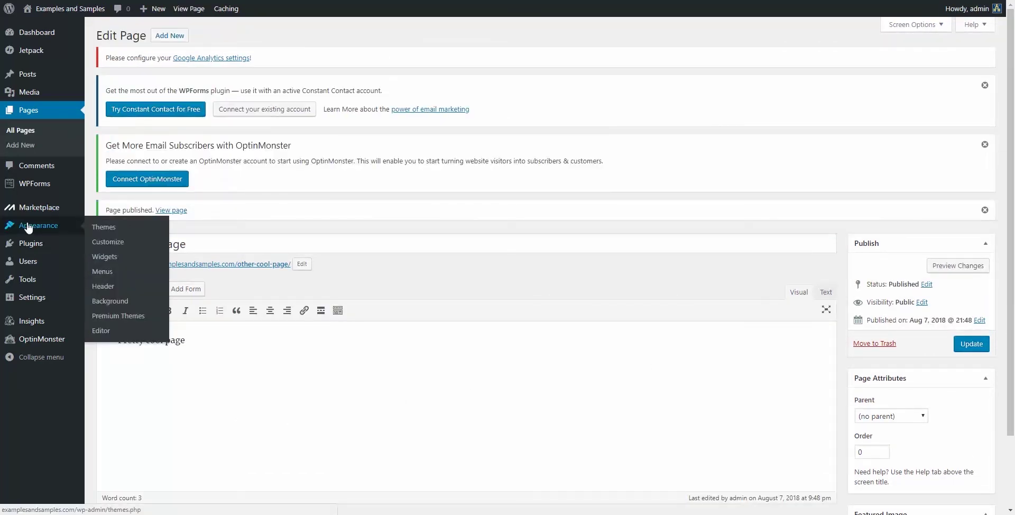
Step: Add Other Cool Page to Navmenu as a sub-item under 'This is a test page' and save
{"action": "left_click", "coordinate": [125, 274]}
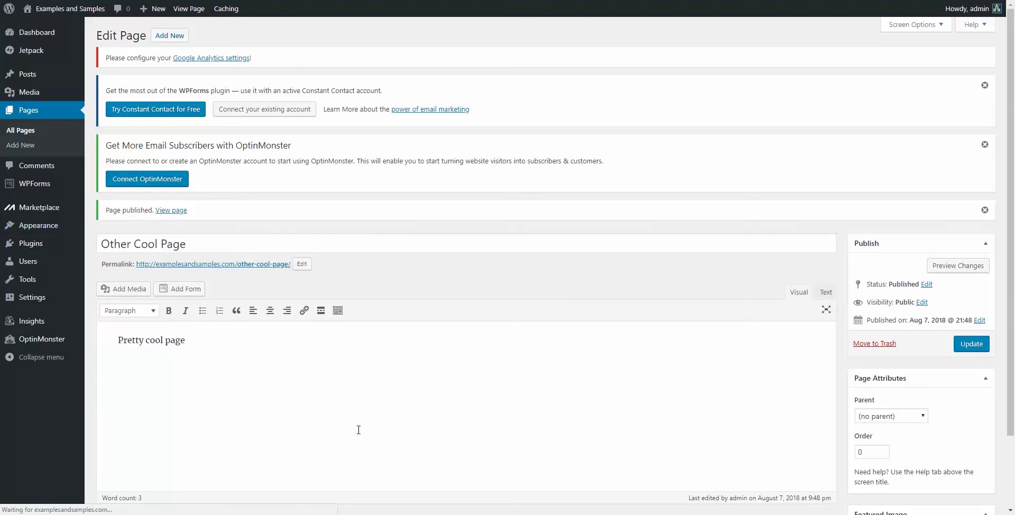
{"action": "scroll", "coordinate": [400, 397], "scroll_direction": "down", "scroll_amount": 1}
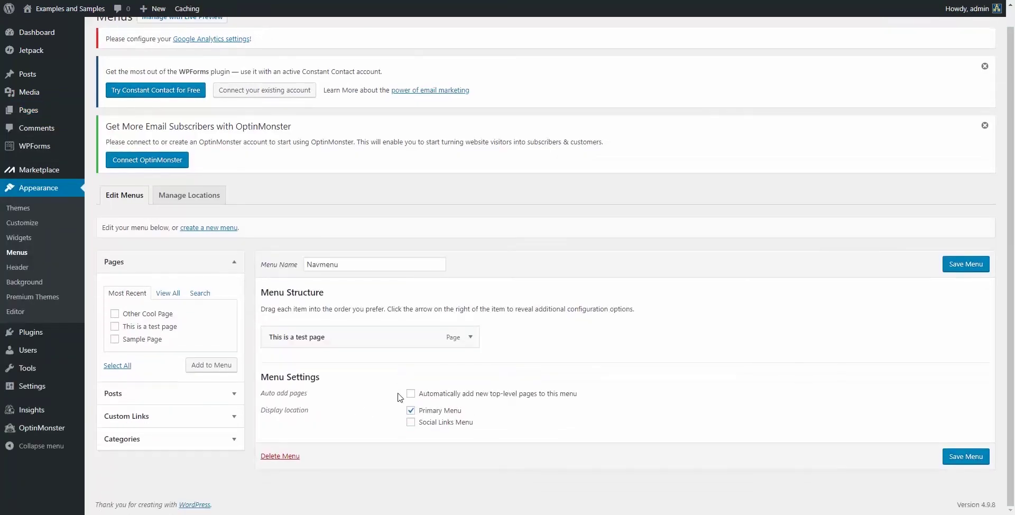
{"action": "left_click", "coordinate": [114, 315]}
{"action": "left_click", "coordinate": [193, 371]}
{"action": "left_click_drag", "start_coordinate": [310, 365], "coordinate": [334, 365]}
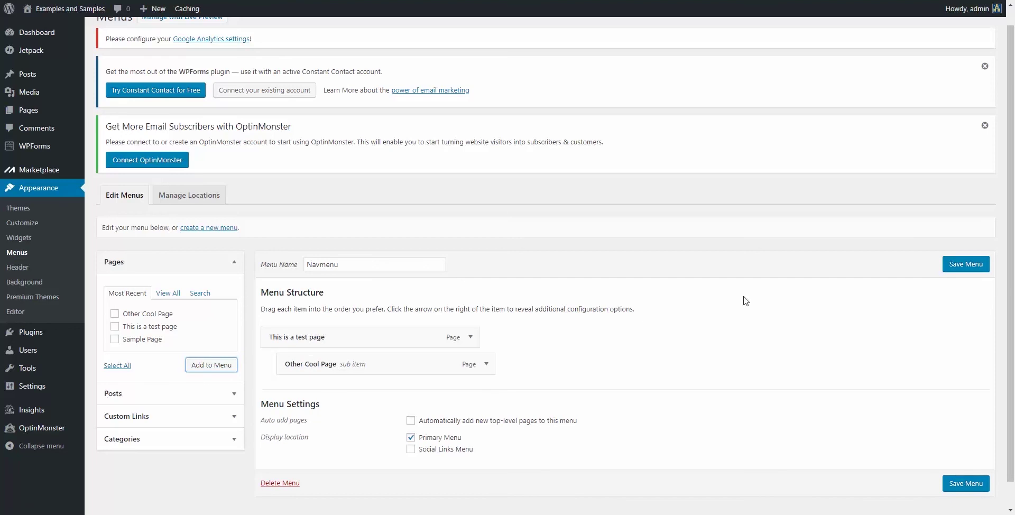
{"action": "left_click", "coordinate": [963, 267]}
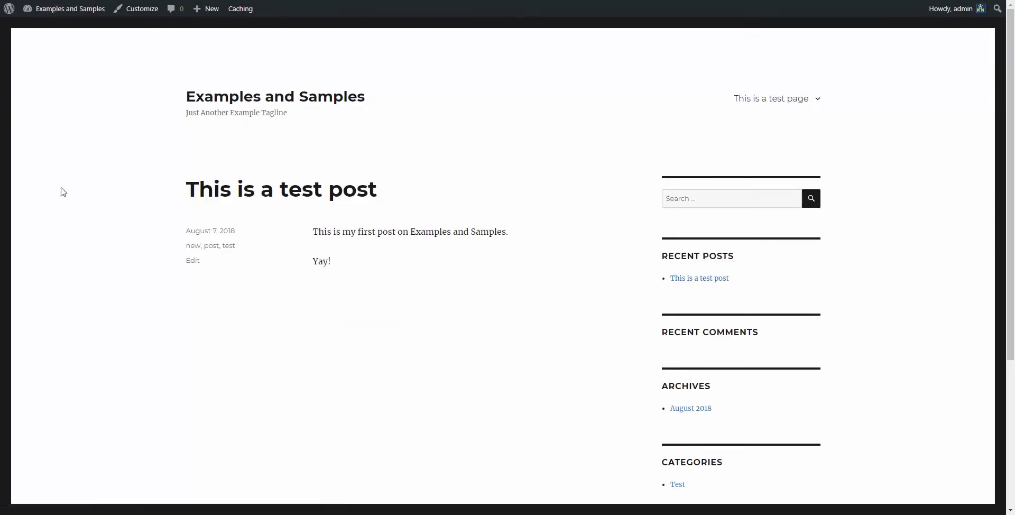
Step: Log out of the admin and reload the front page as a logged-out visitor
{"action": "mouse_move", "coordinate": [767, 98]}
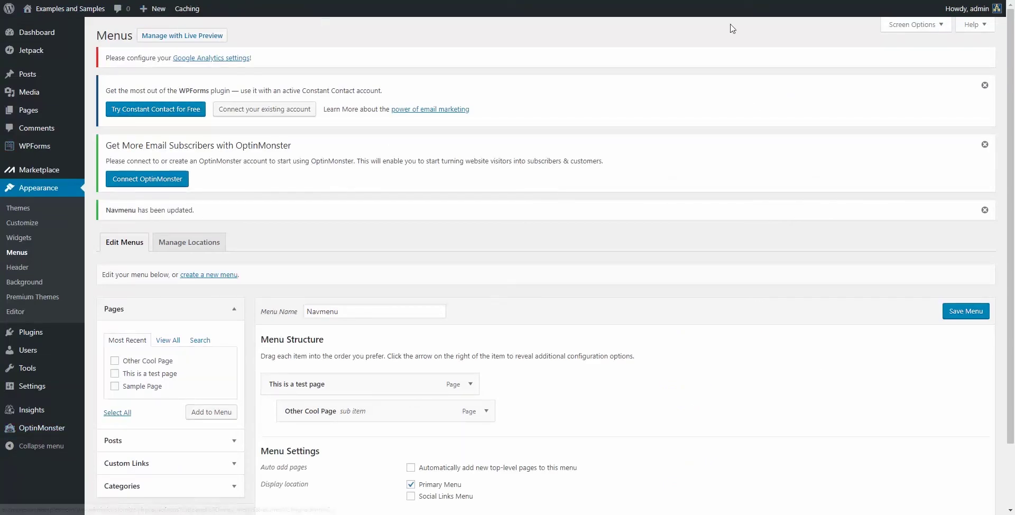
{"action": "mouse_move", "coordinate": [967, 8]}
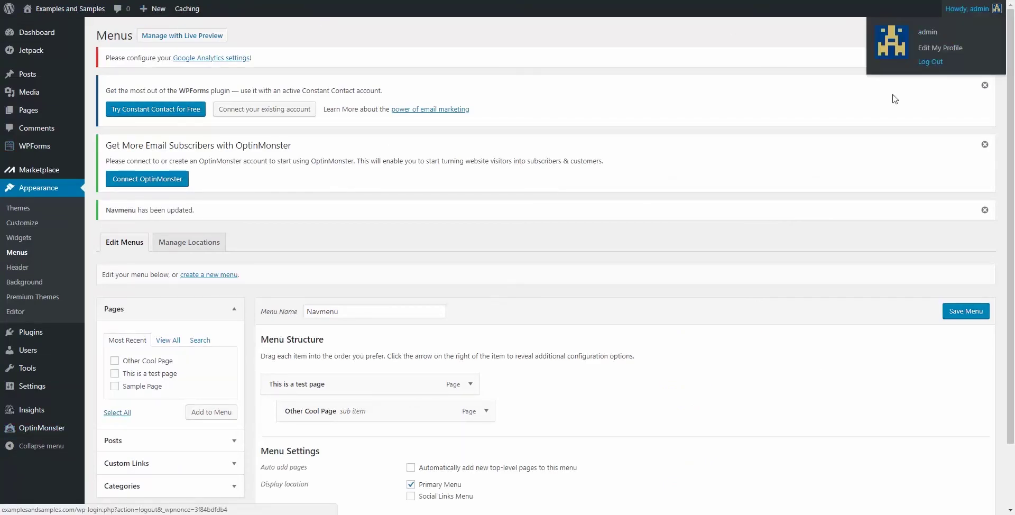
{"action": "left_click", "coordinate": [932, 67]}
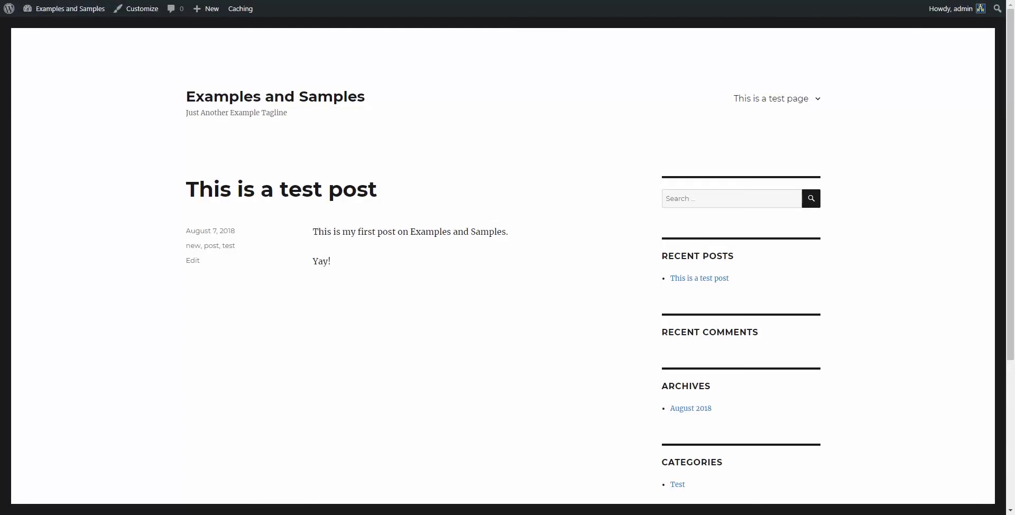
{"action": "key", "text": "F5"}
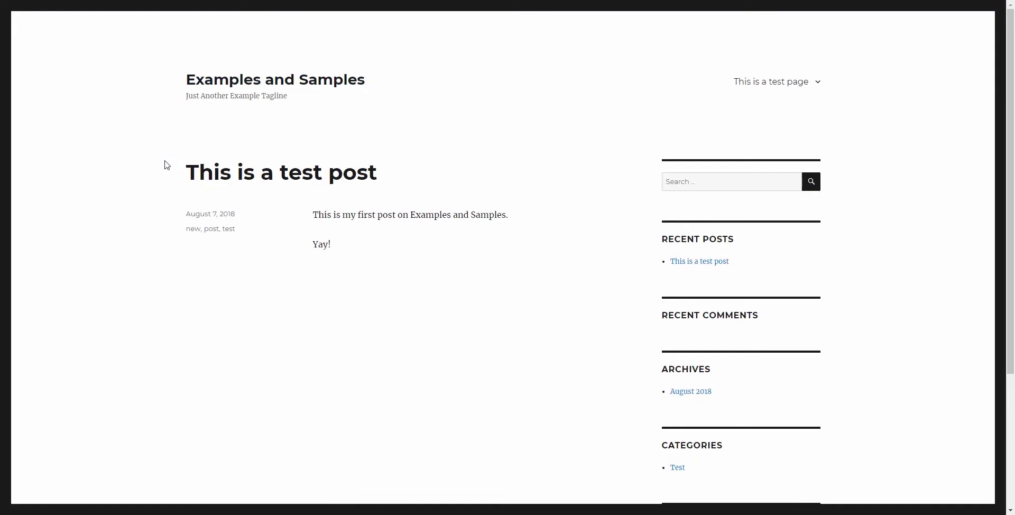